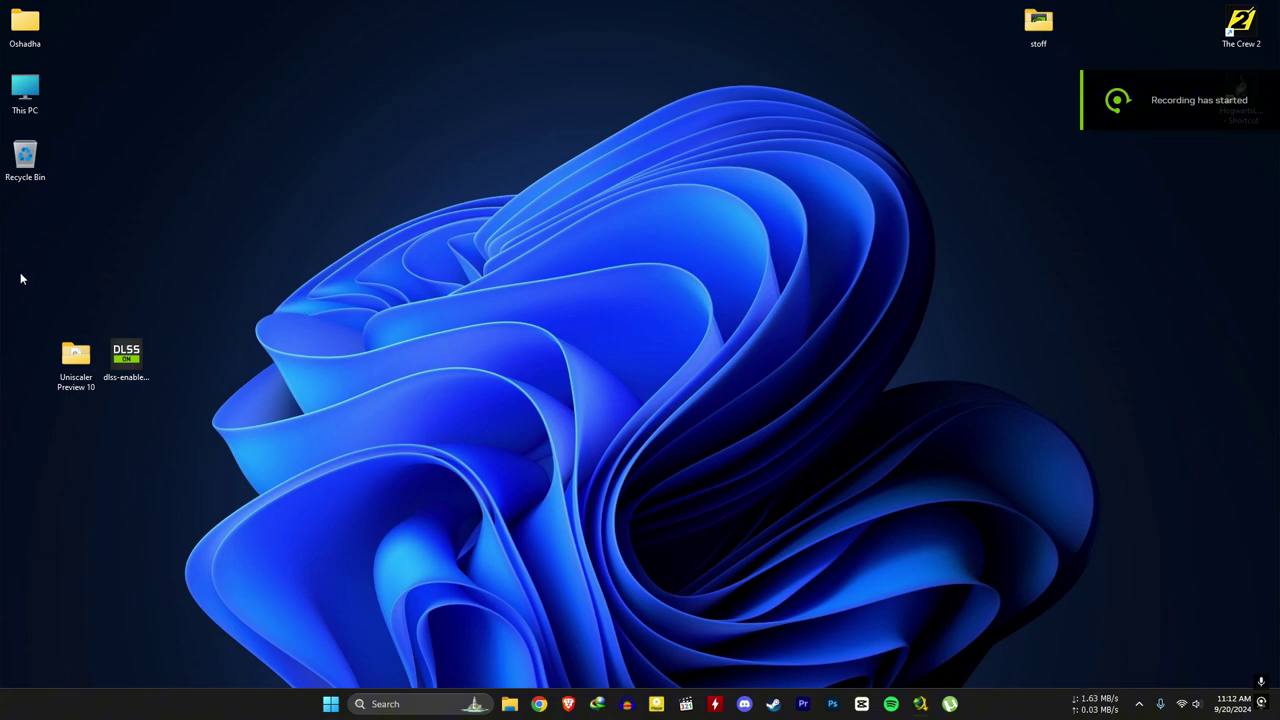
- Move the Uniscaler Preview 10 folder and dlss-enabler installer together to the top-left, selecting the installer
left_click_drag(20, 272, 245, 392)
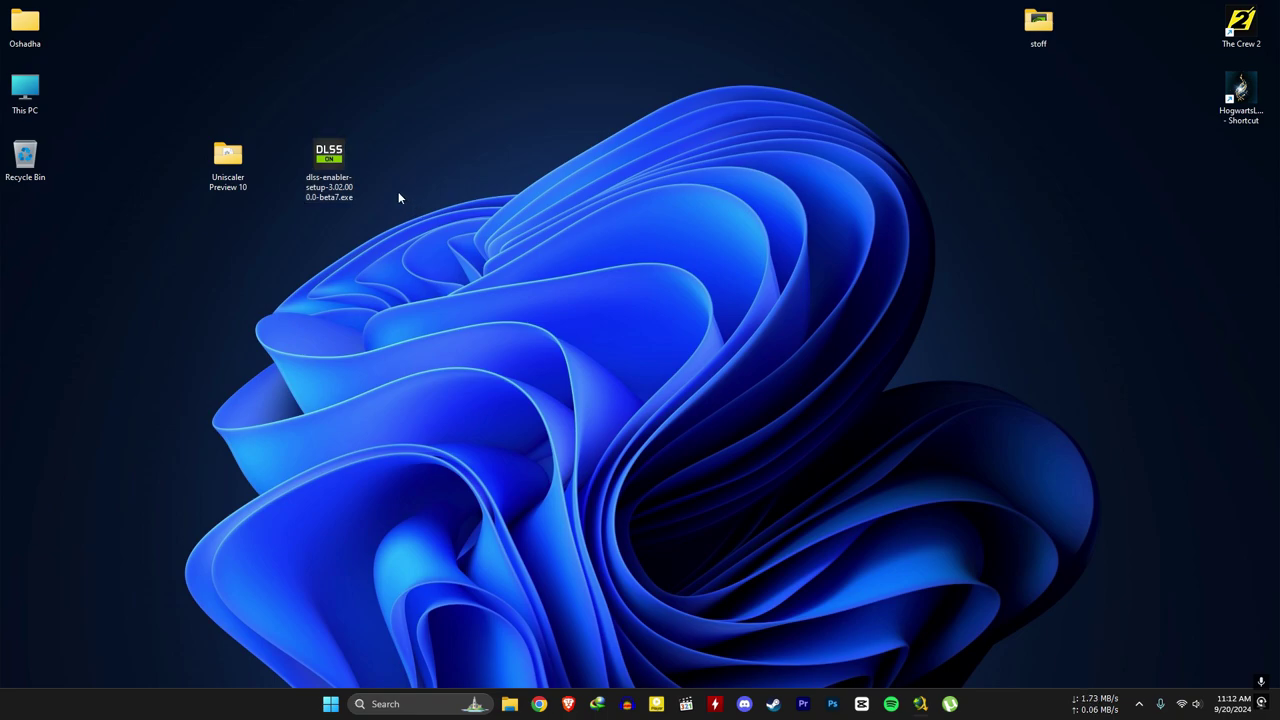
left_click(338, 192)
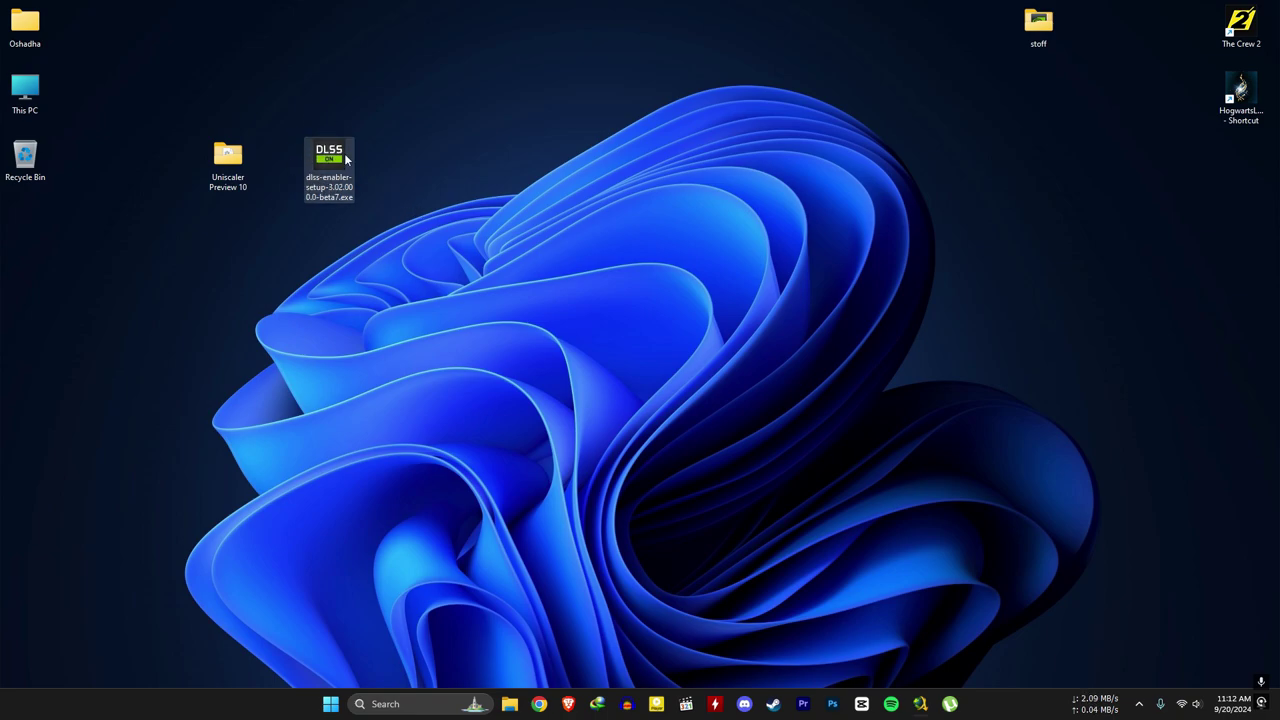
- Reveal the Hogwarts Legacy game folder and advance the DLSS Enabler installer past licence and information pages
right_click(1240, 100)
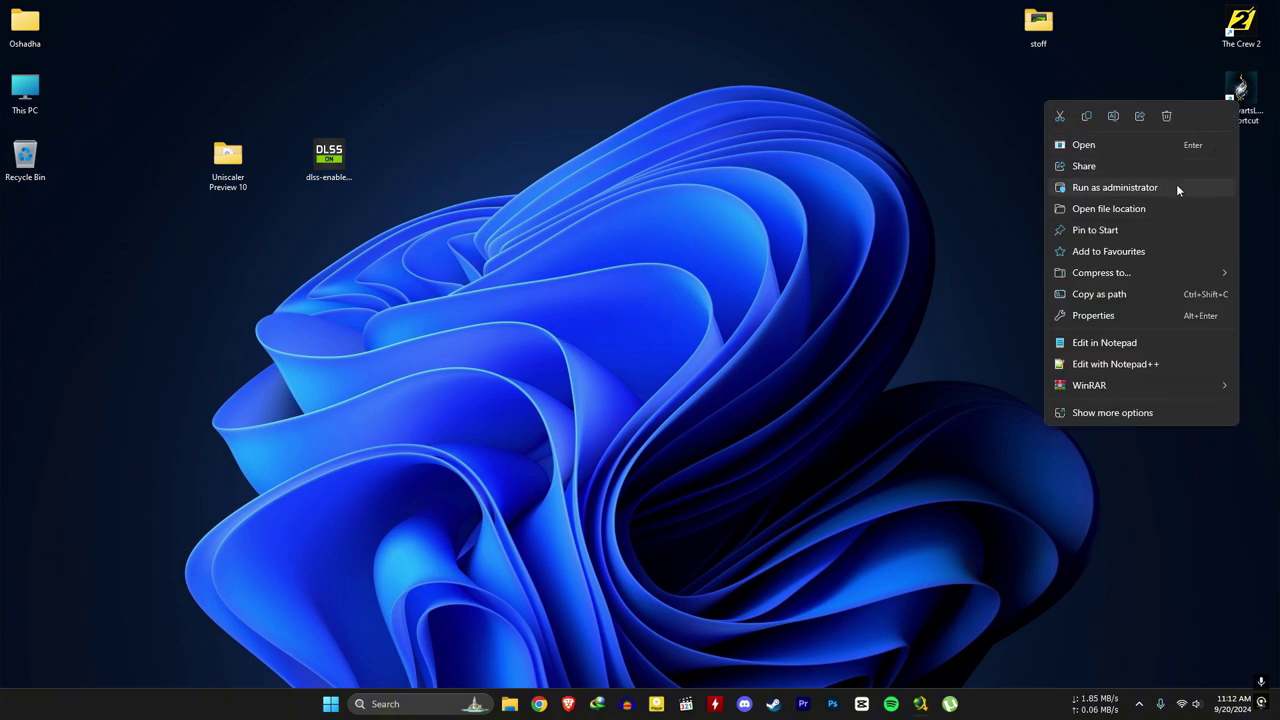
left_click(1125, 211)
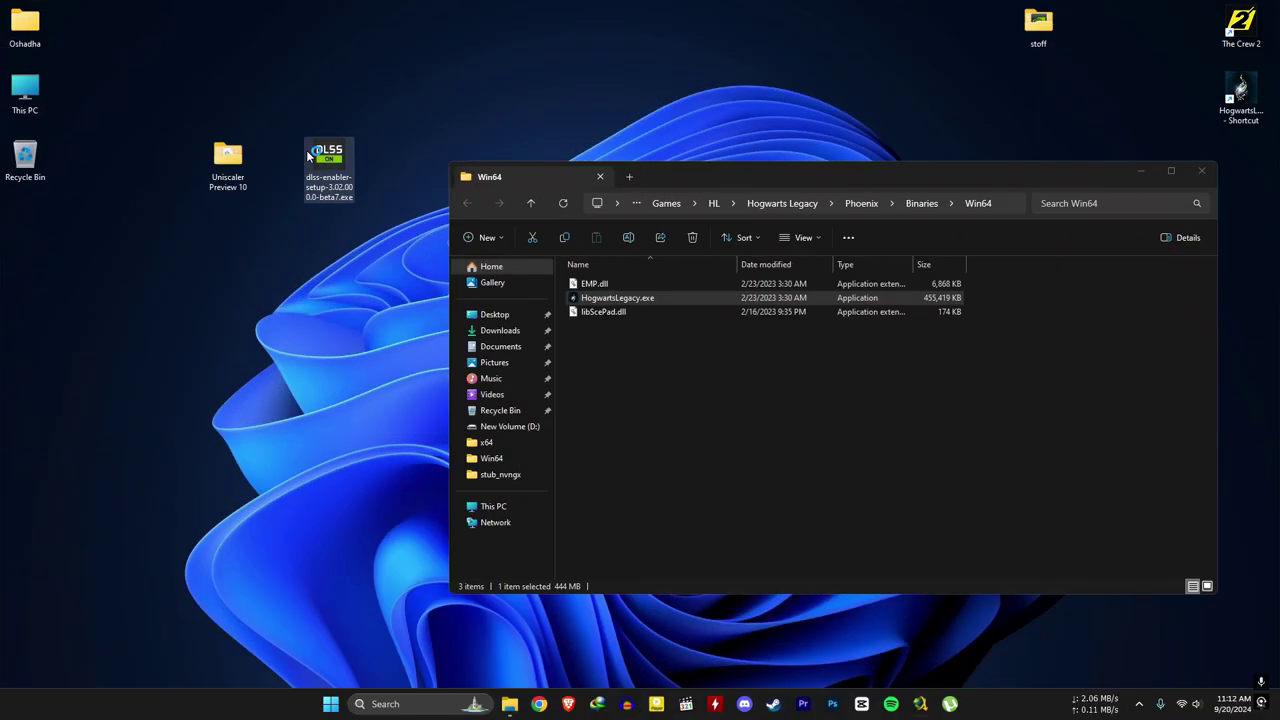
left_click_drag(586, 209, 250, 250)
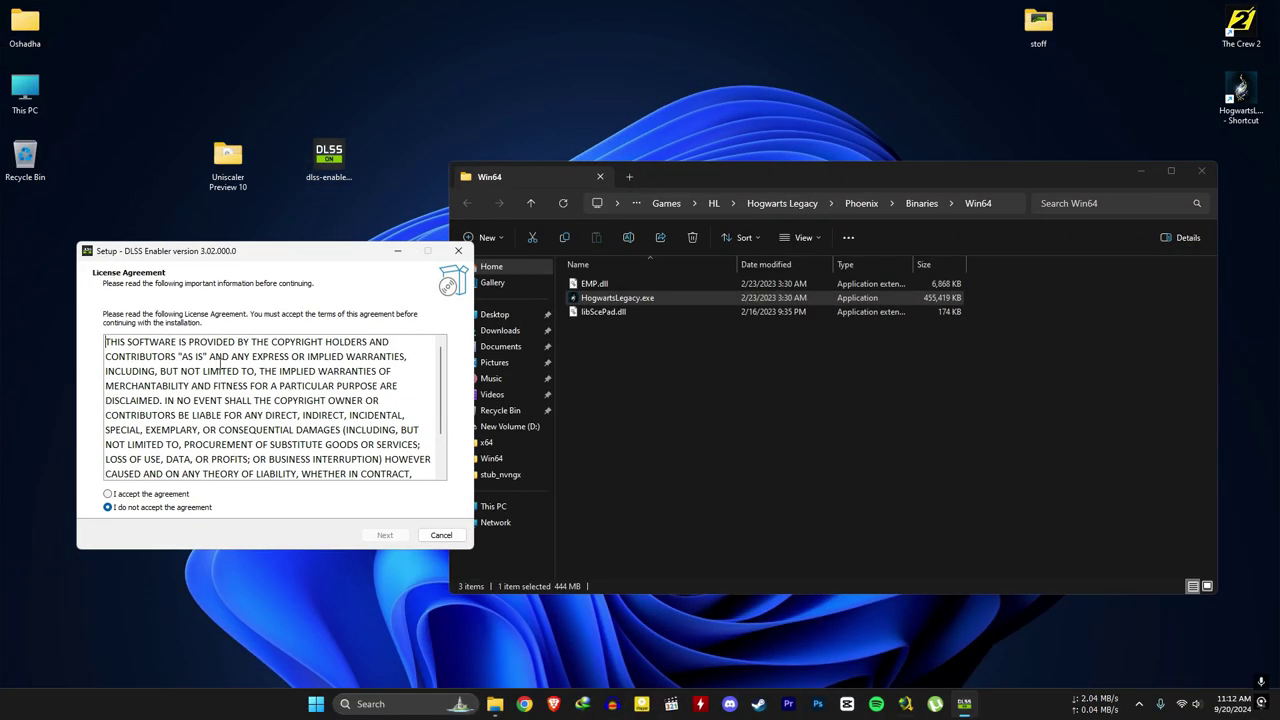
left_click(386, 538)
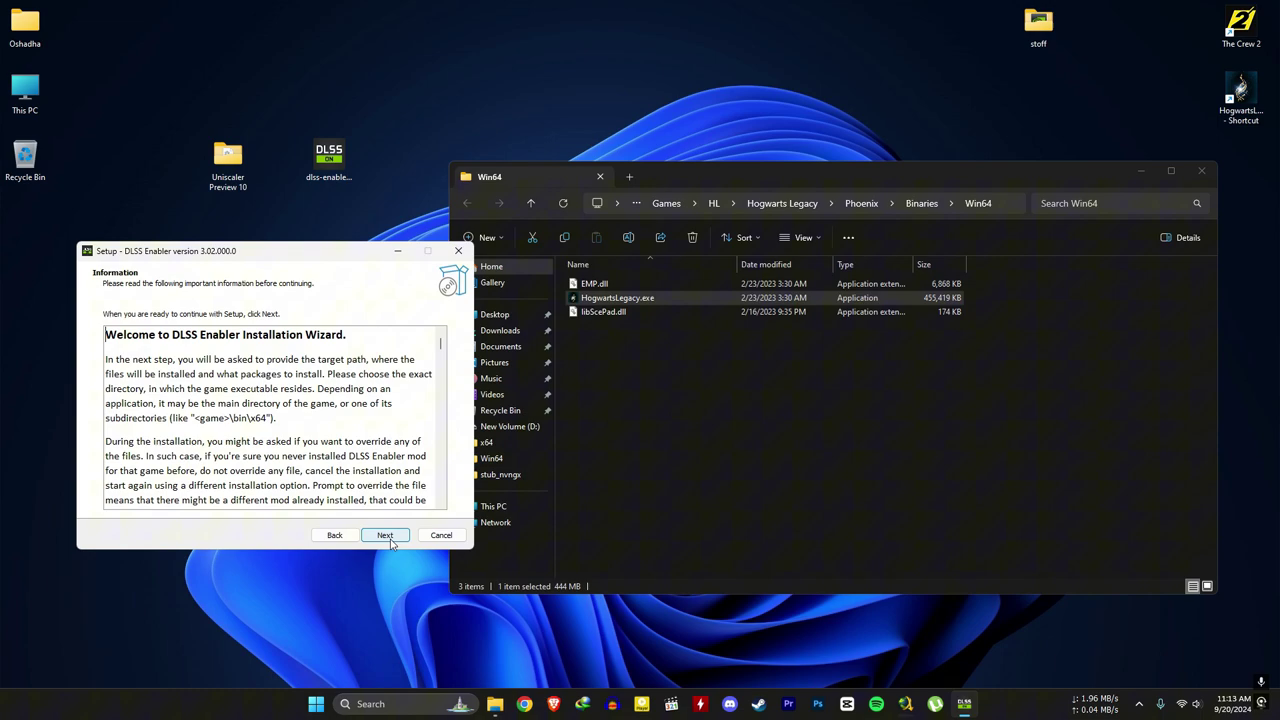
left_click(389, 541)
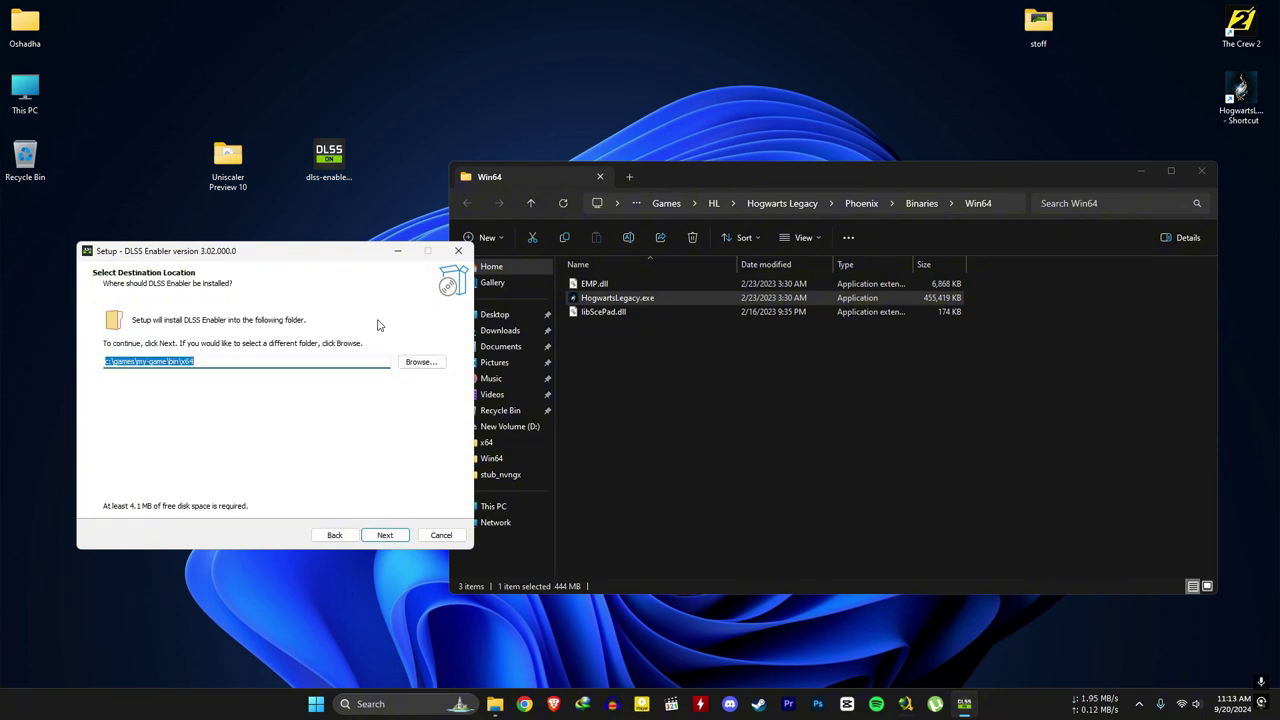
- Set the install destination to the copied Hogwarts Legacy Win64 path and continue to component selection
left_click(1006, 200)
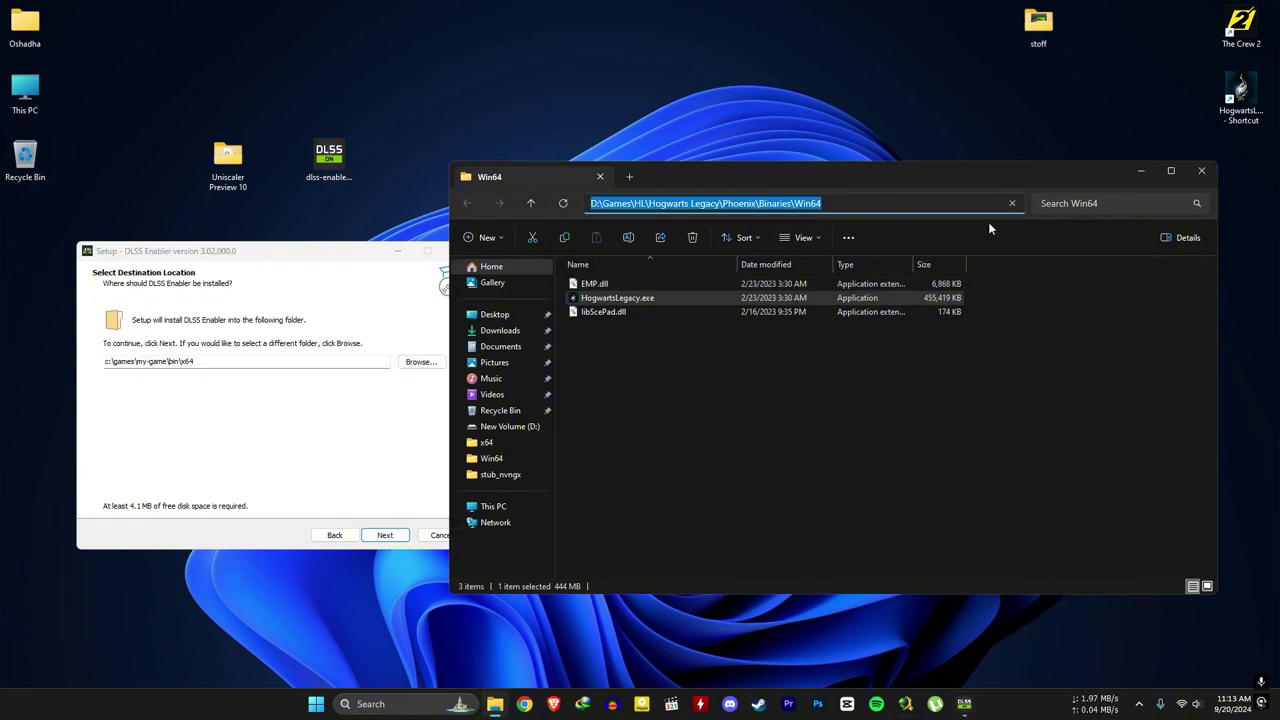
right_click(762, 204)
left_click(792, 234)
left_click_drag(196, 361, 118, 361)
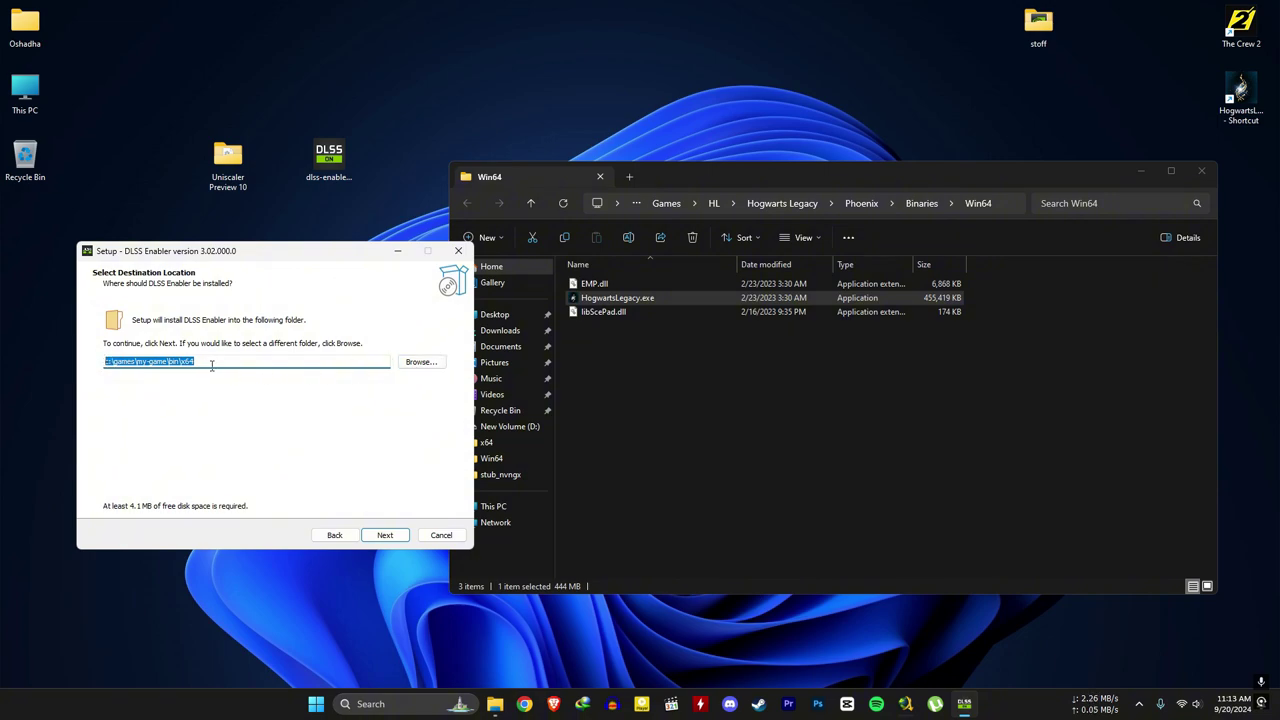
right_click(211, 365)
left_click(235, 426)
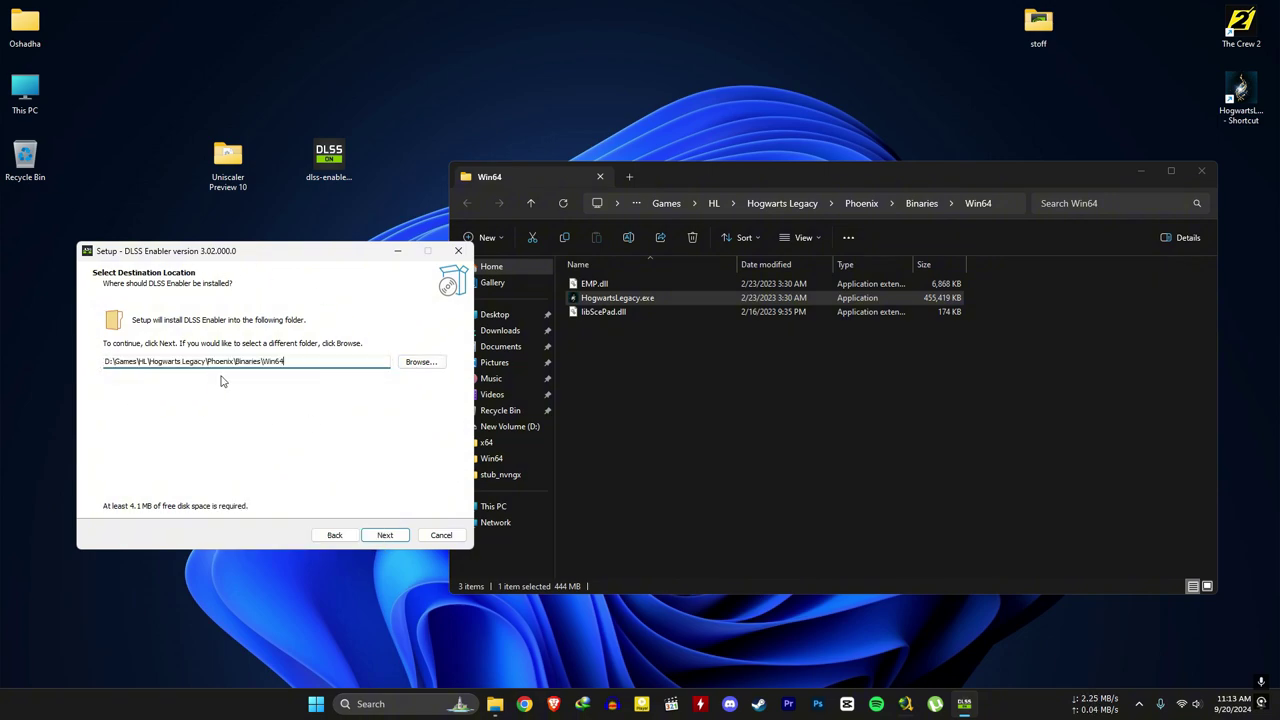
left_click(418, 362)
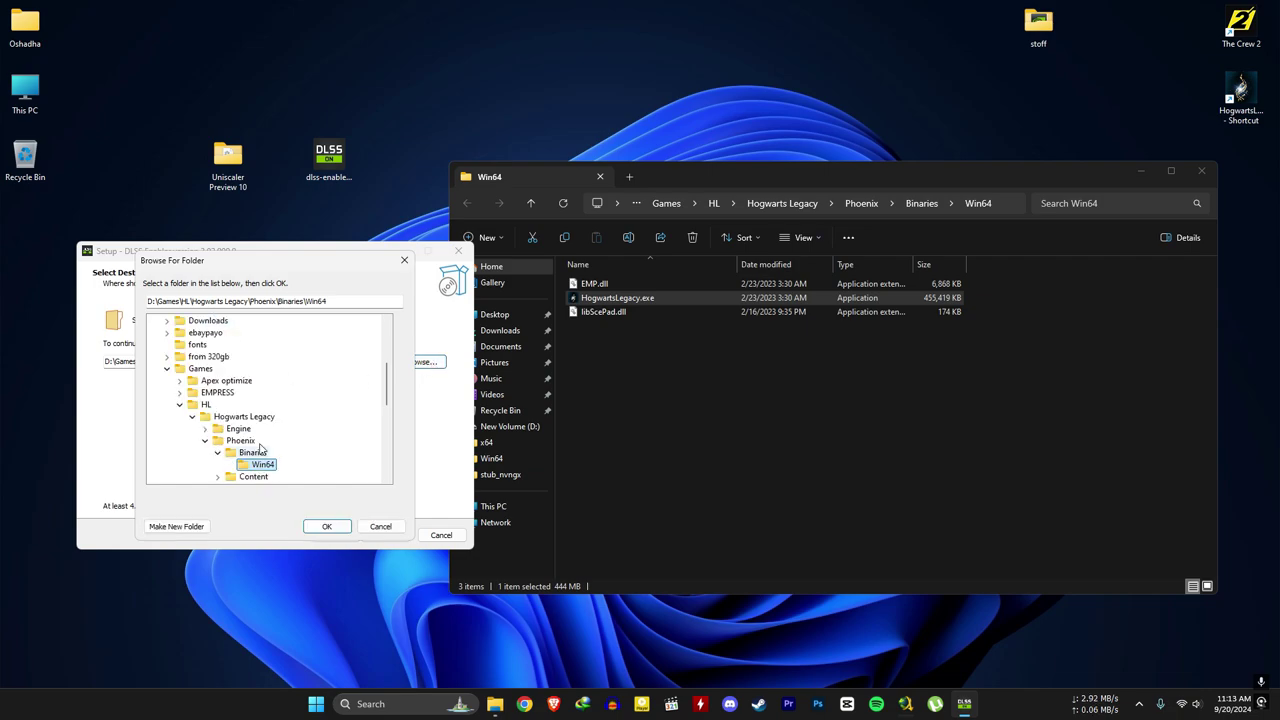
left_click(328, 527)
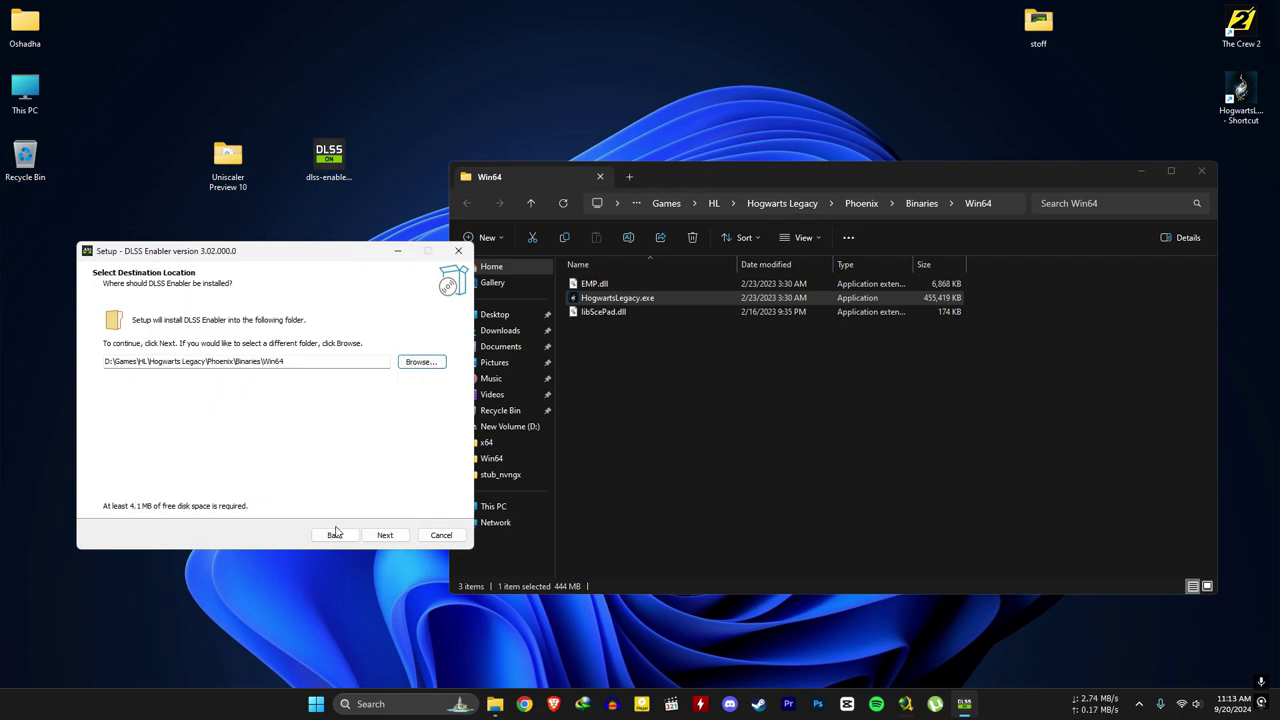
left_click(380, 538)
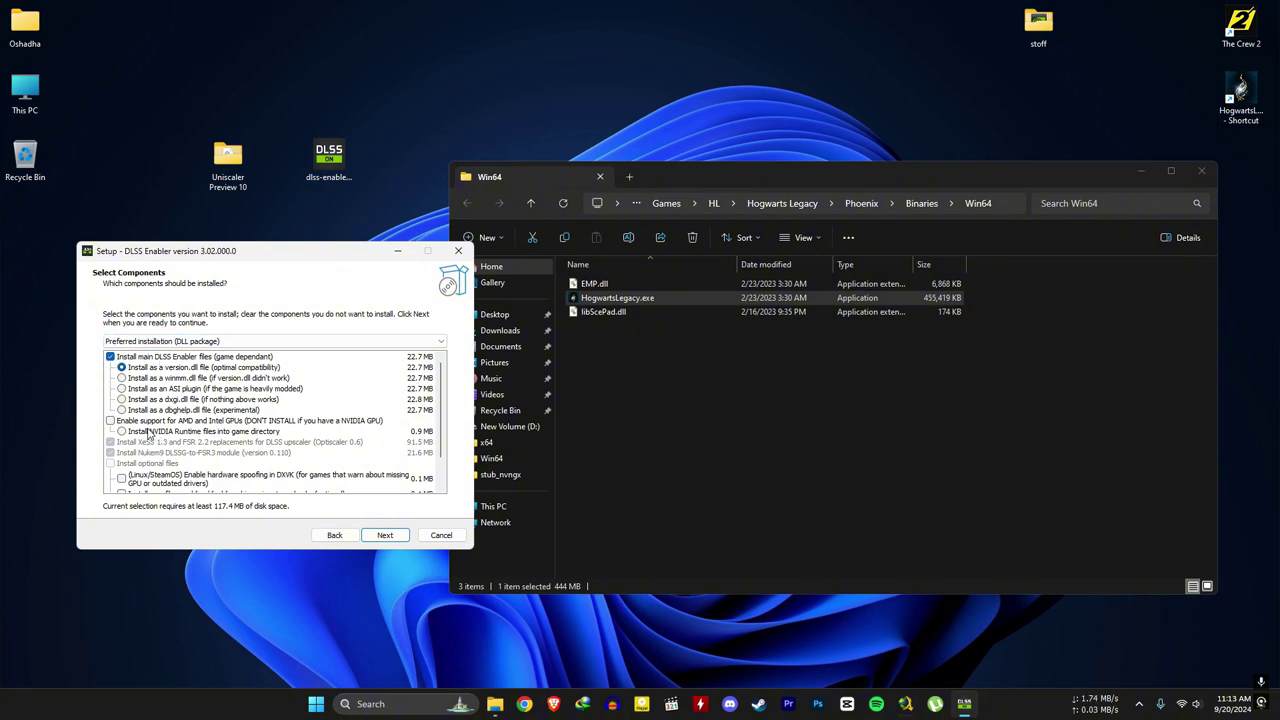
- Install DLSS Enabler with the signature-check .reg files, AMD/Intel support left off, and finish
left_click(111, 421)
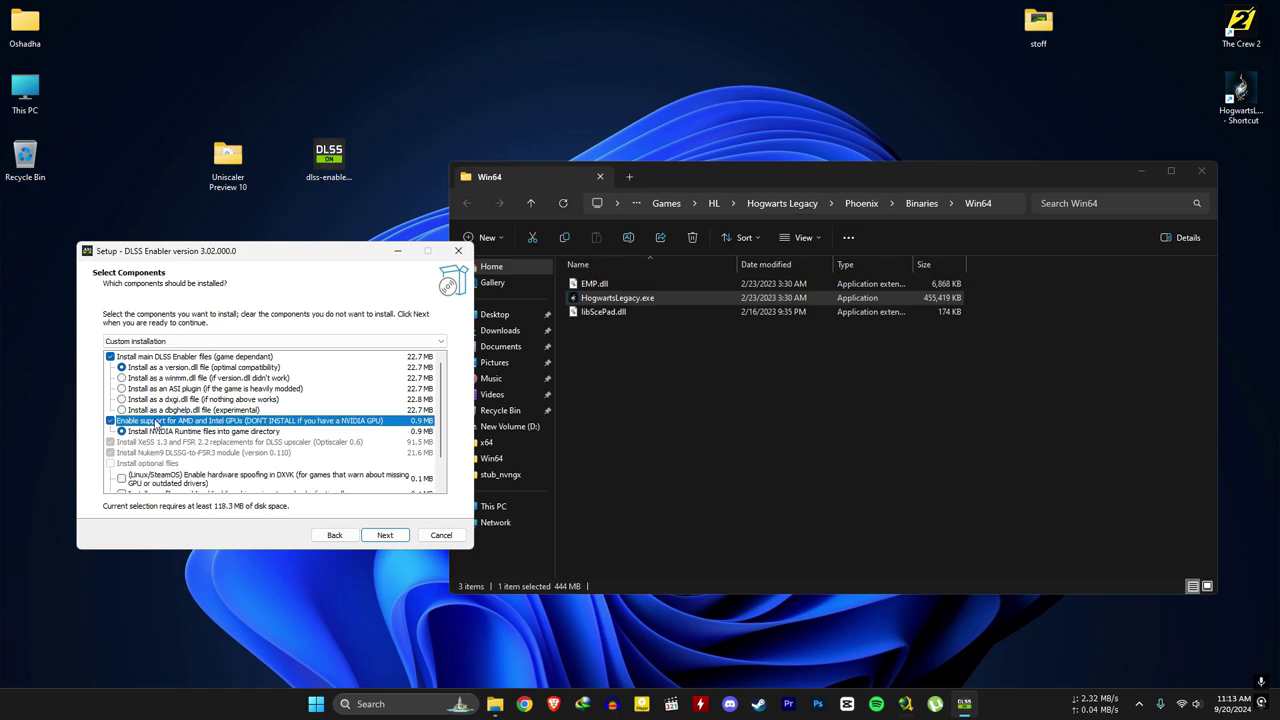
scroll(190, 445, "down", 1)
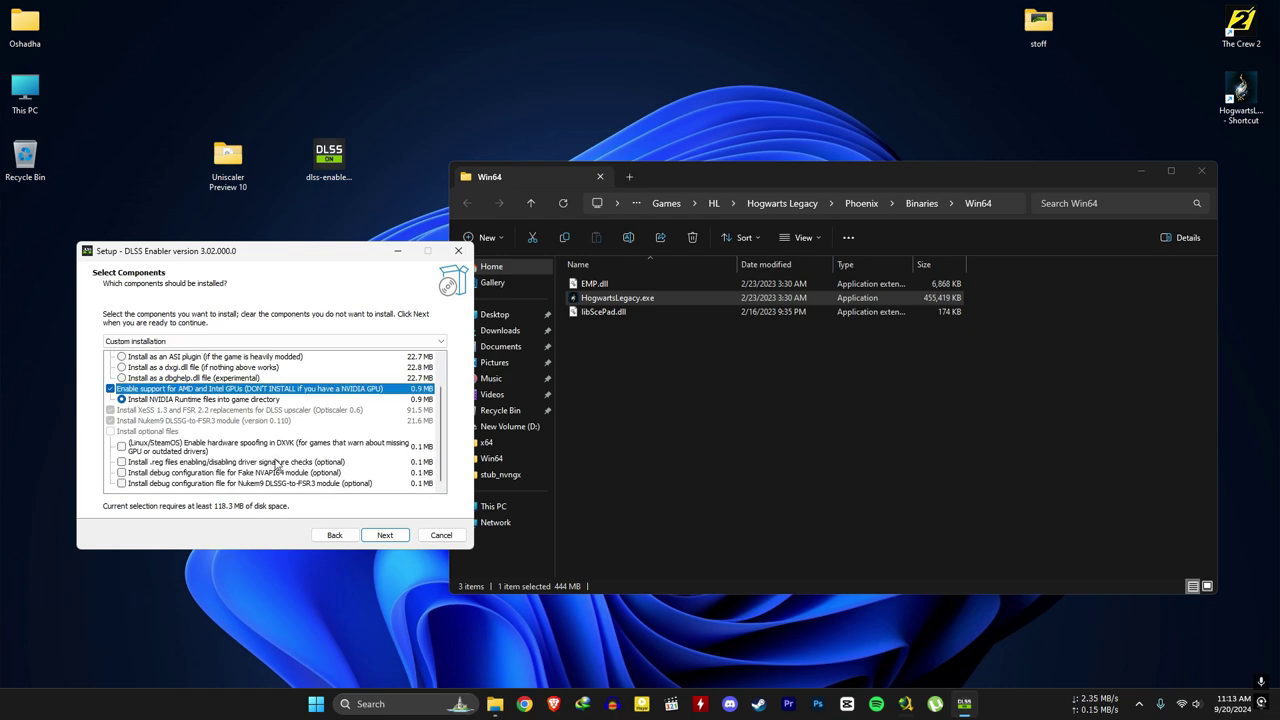
left_click(118, 464)
scroll(195, 455, "up", 1)
left_click(200, 422)
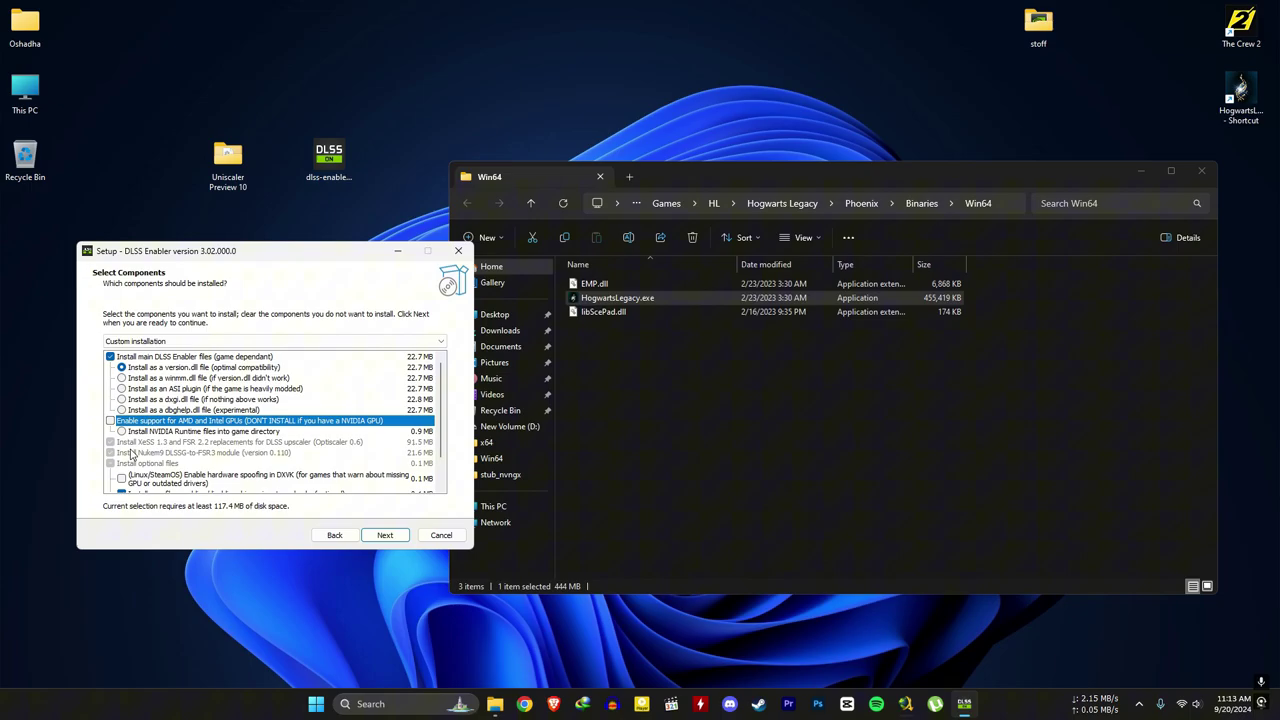
scroll(203, 432, "down", 1)
scroll(198, 466, "up", 1)
left_click(385, 535)
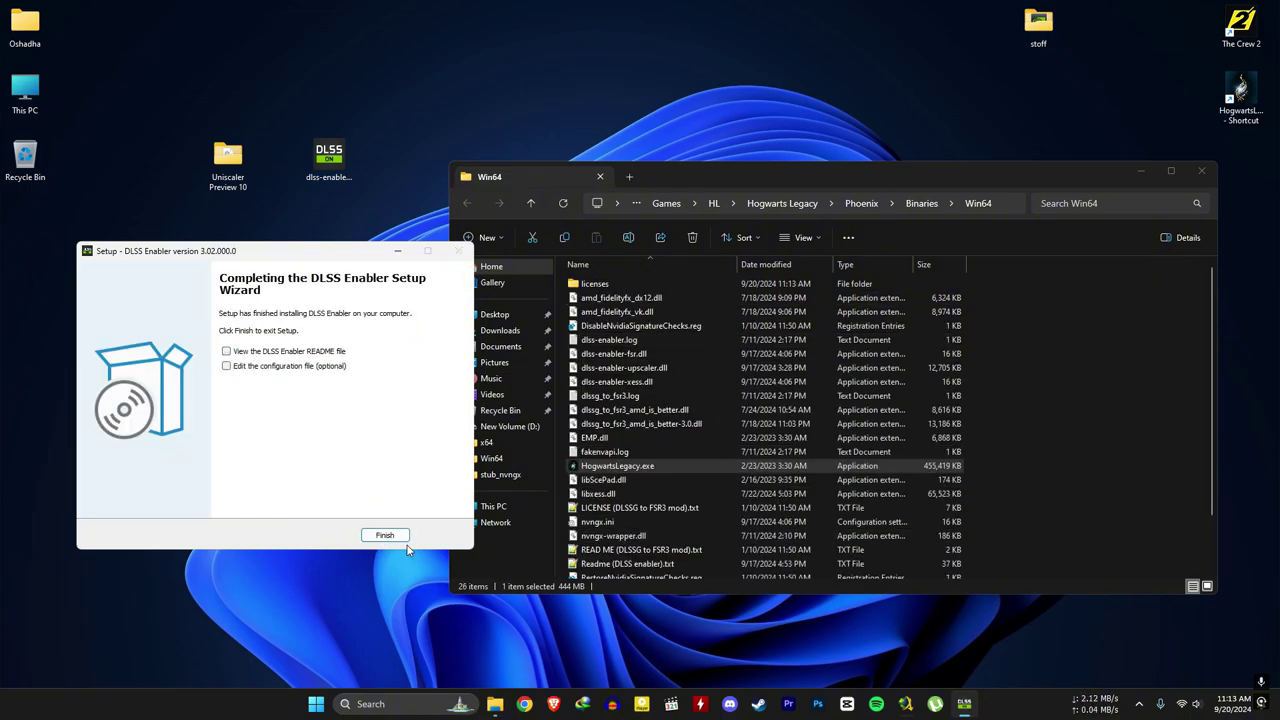
key("Return")
- Change Dx12Upscaler from auto to fsr31 in nvngx.ini and save the file
left_click(630, 327)
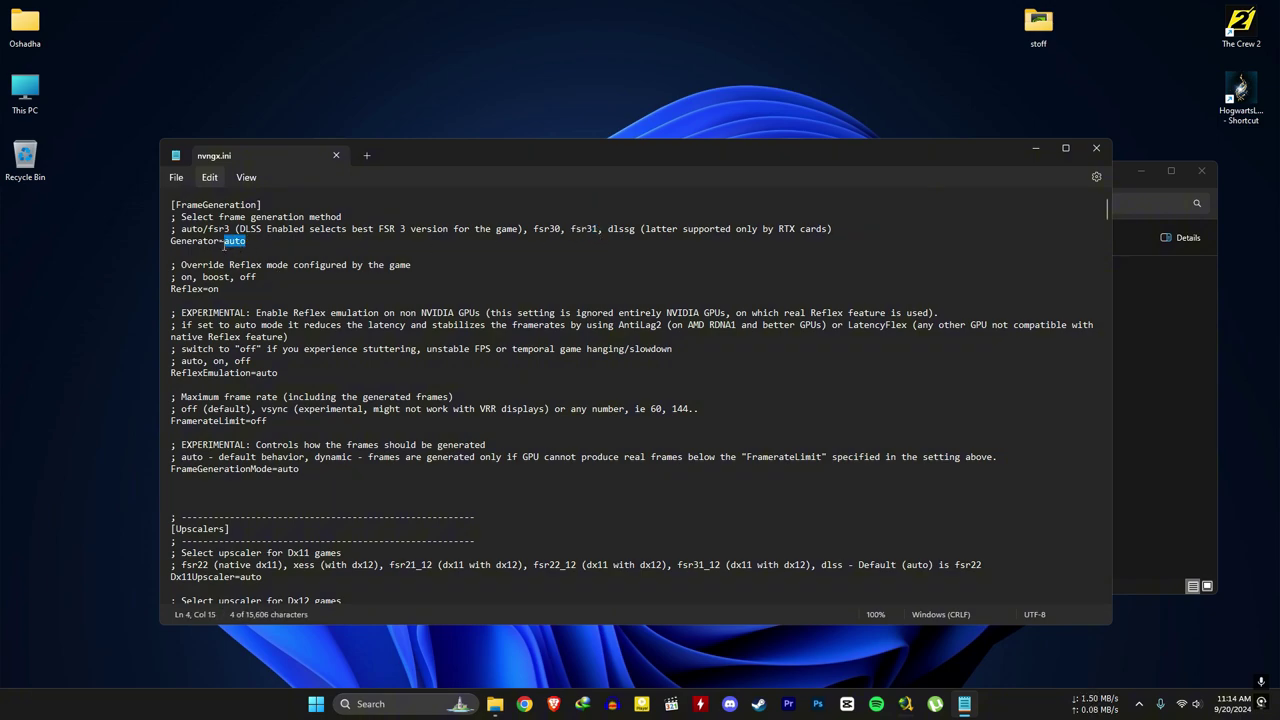
scroll(238, 241, "down", 9)
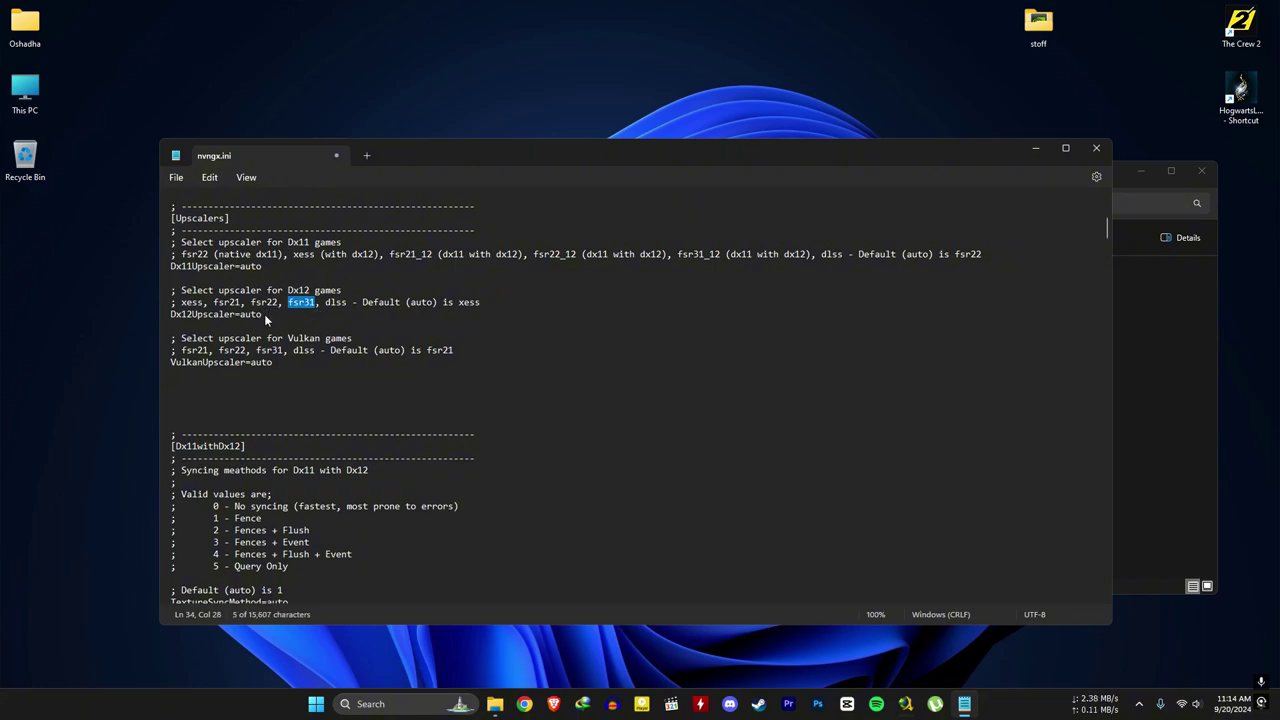
type("fsr31")
left_click(175, 177)
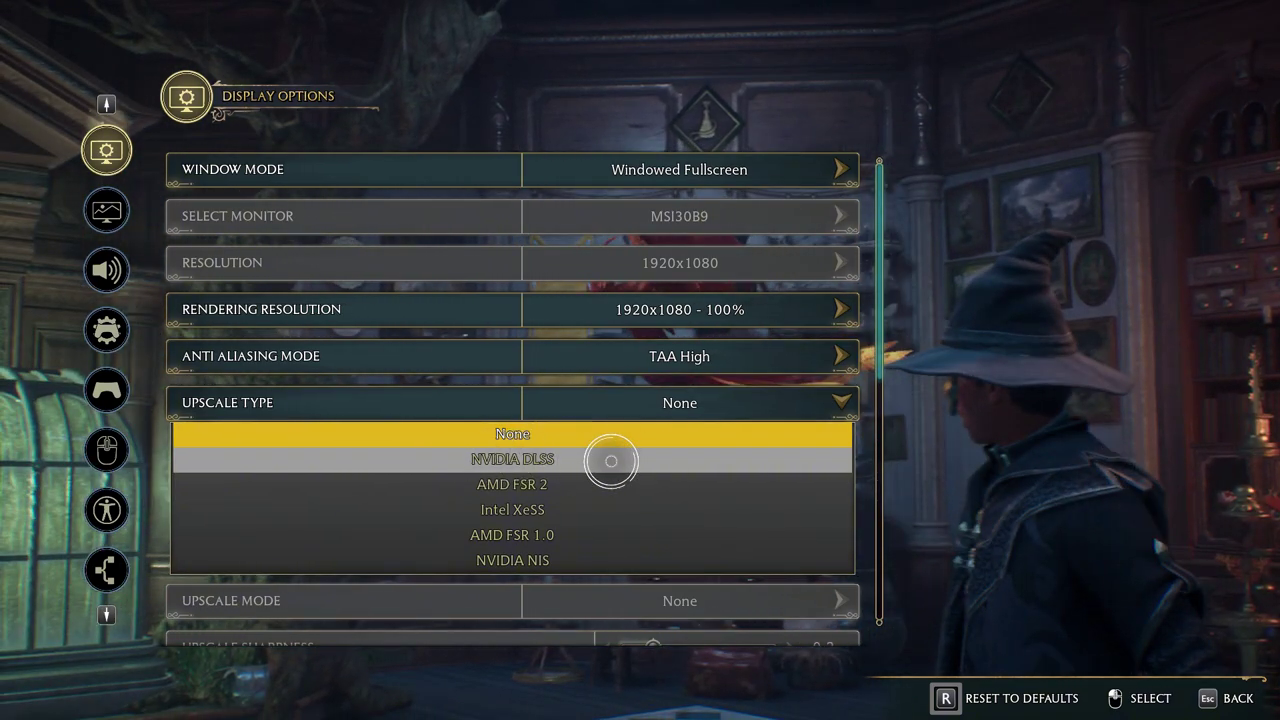
- Set Upscale Type to NVIDIA DLSS, mode to DLSS Quality, sharpness 0.27, then exit to menu
left_click(611, 461)
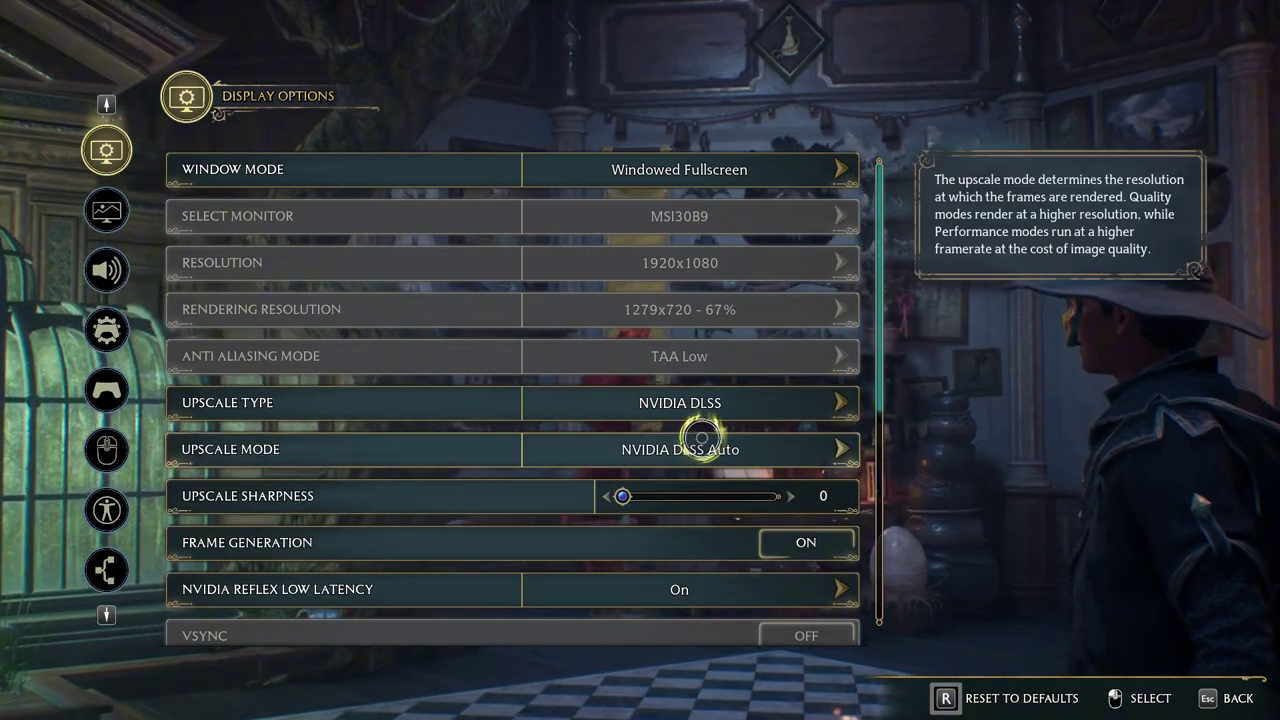
left_click(706, 441)
left_click(634, 506)
scroll(623, 594, "down", 2)
scroll(766, 546, "up", 2)
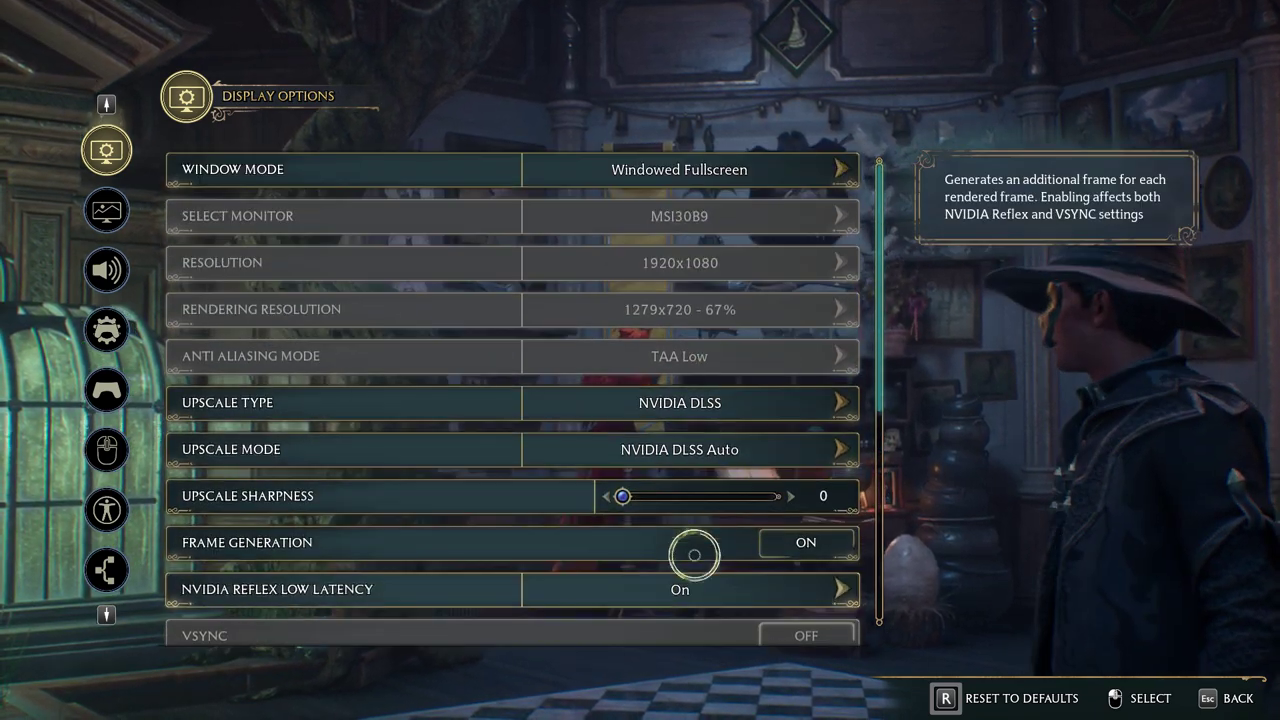
left_click(711, 441)
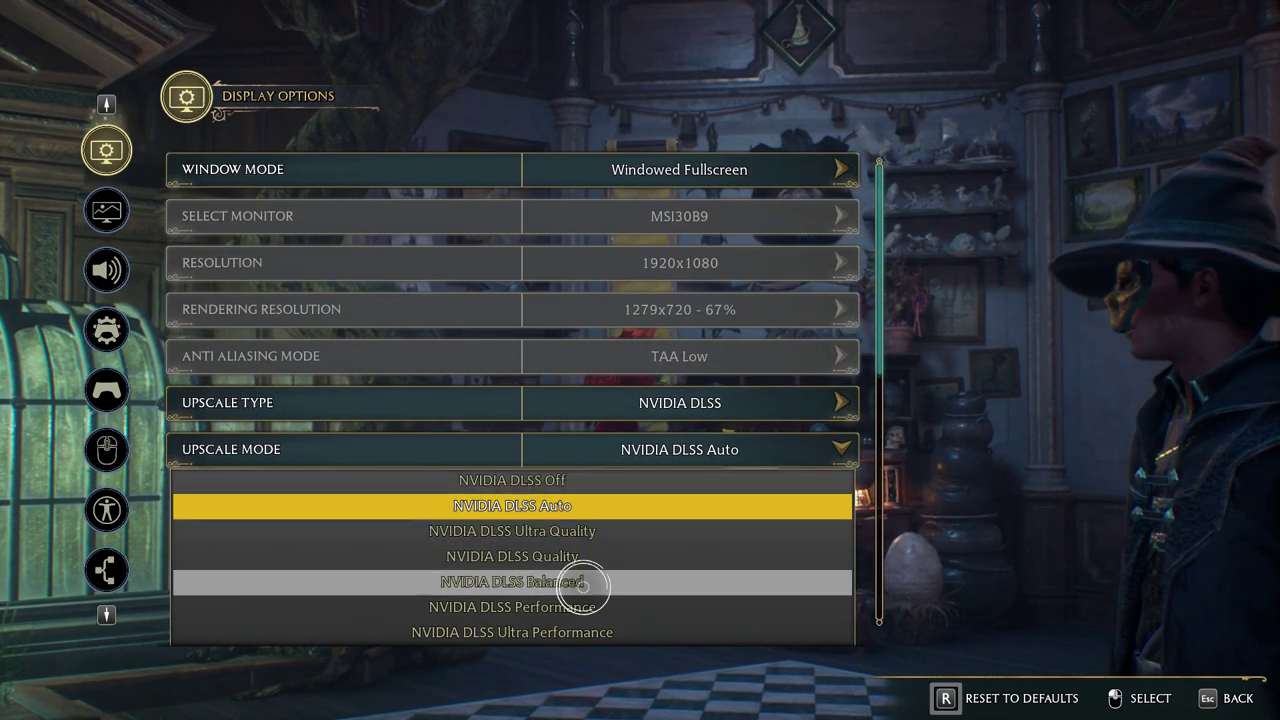
left_click(585, 562)
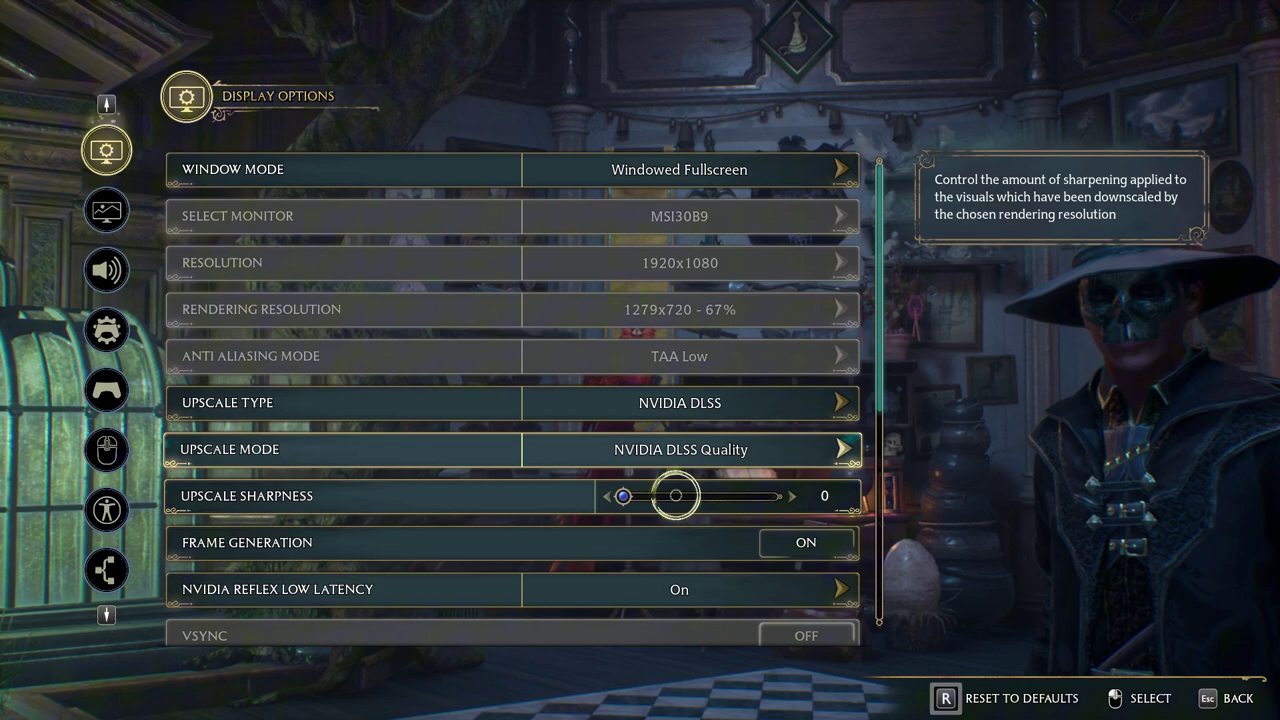
left_click_drag(674, 495, 665, 496)
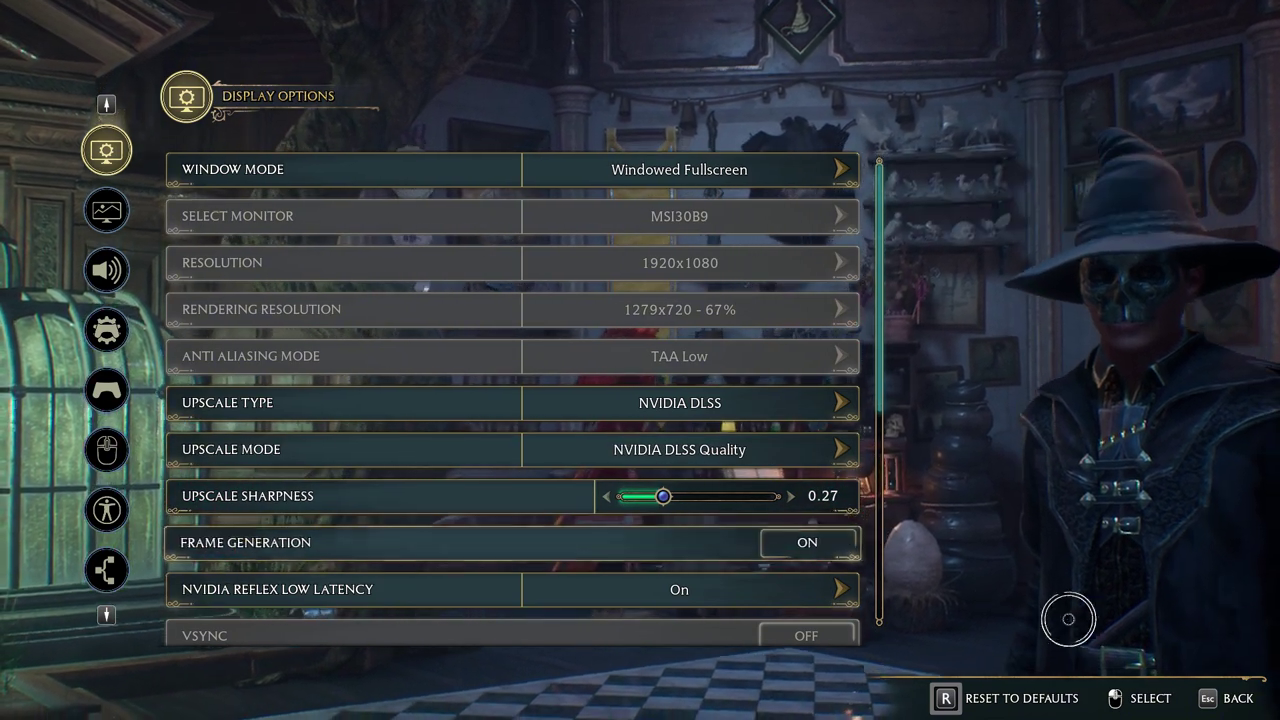
key("Escape")
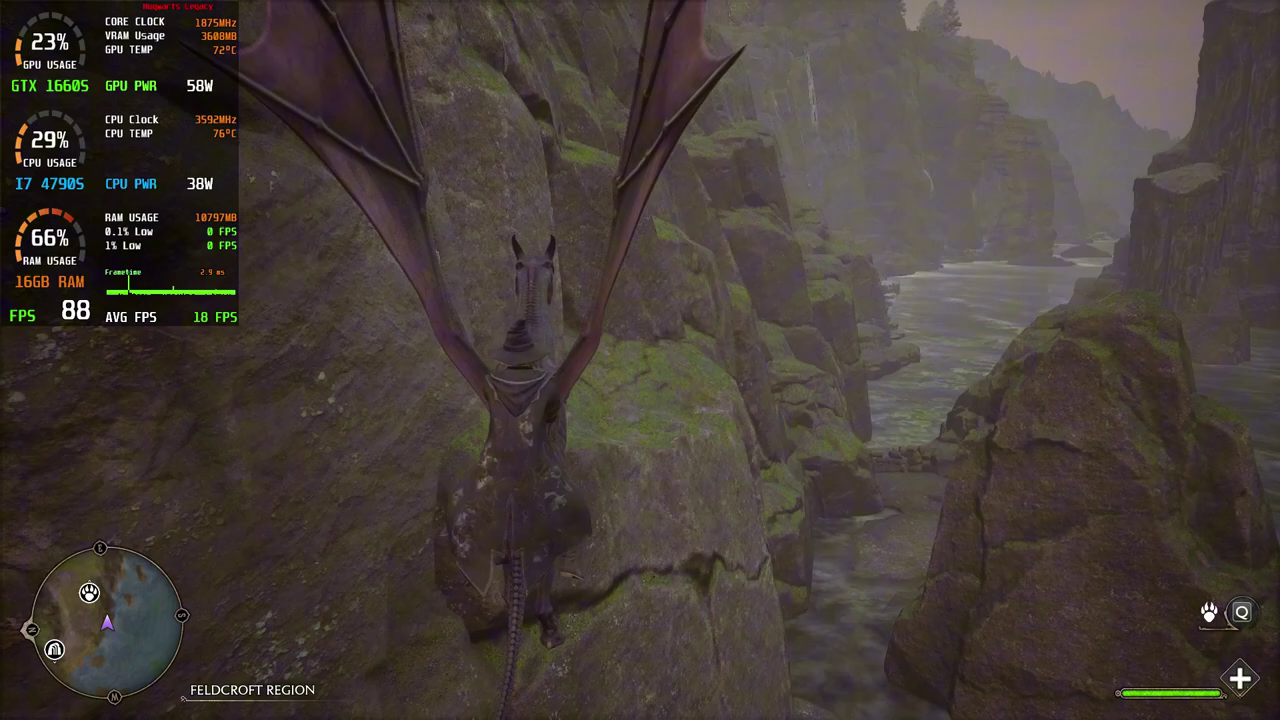
- Fly the hippogriff, move the OptiScaler panel aside, and pick XeSS from the Upscalers list
key("w")
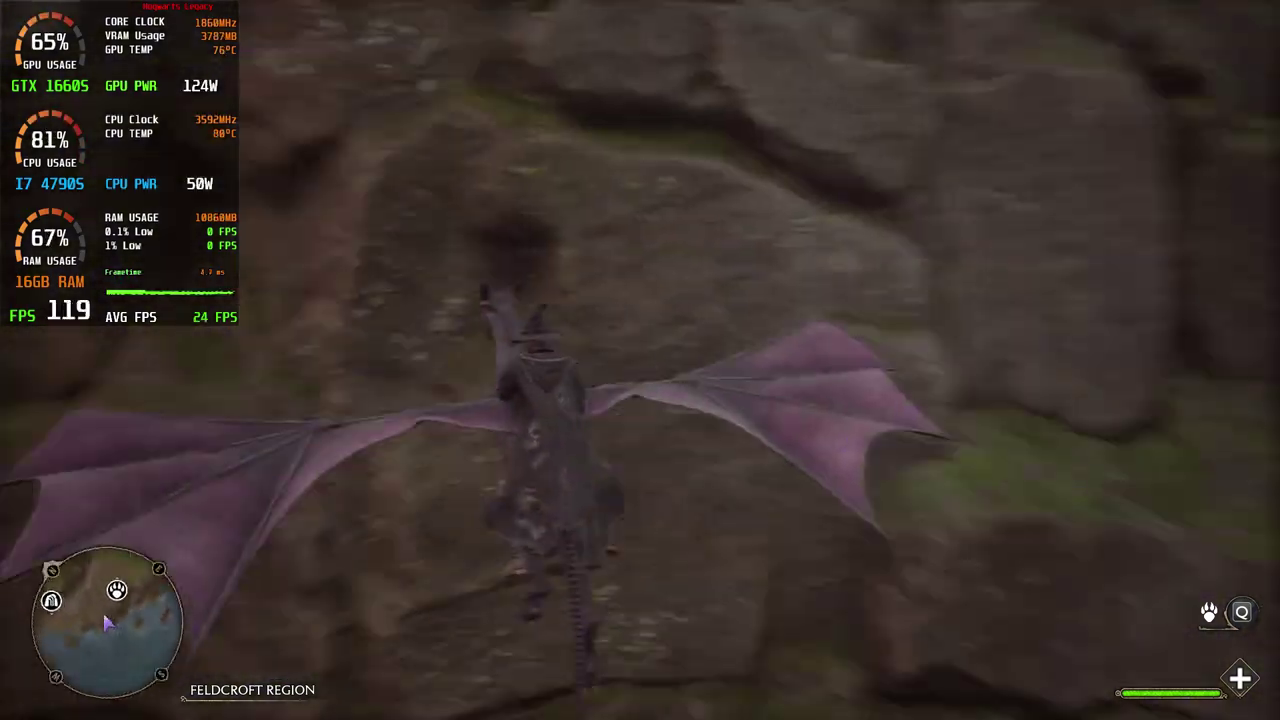
key("a")
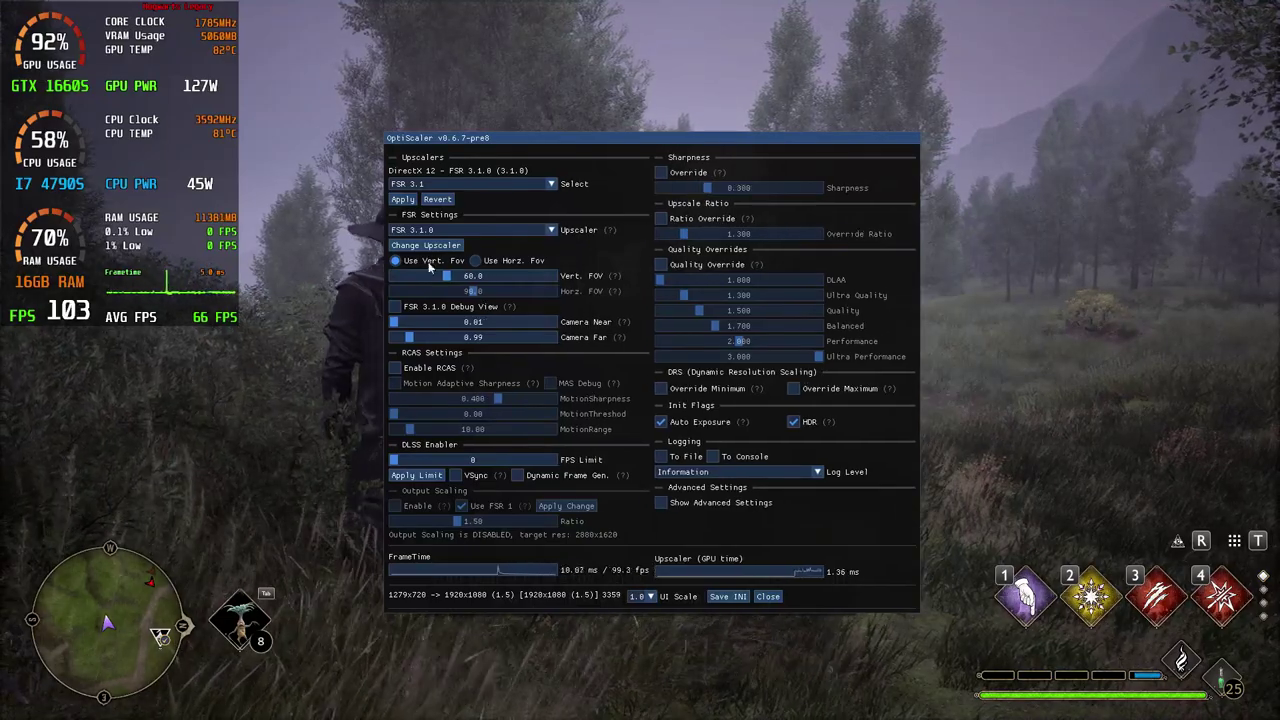
left_click_drag(575, 134, 789, 72)
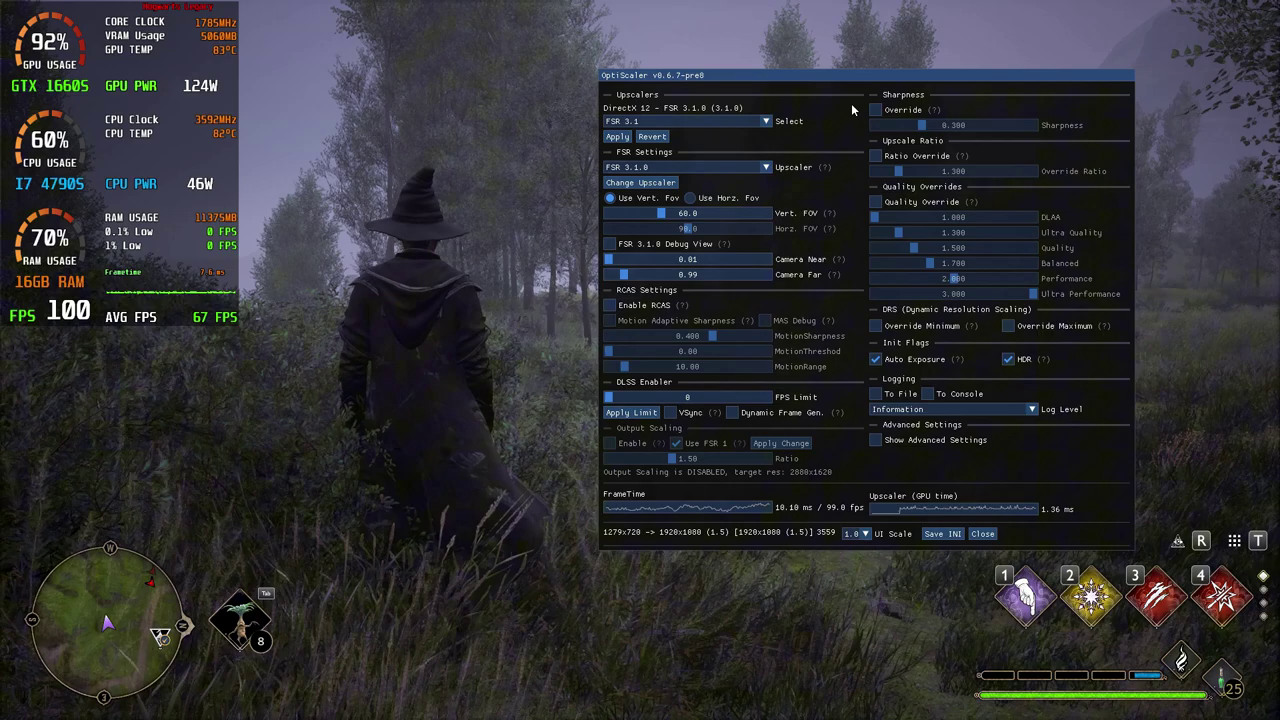
left_click_drag(859, 75, 815, 75)
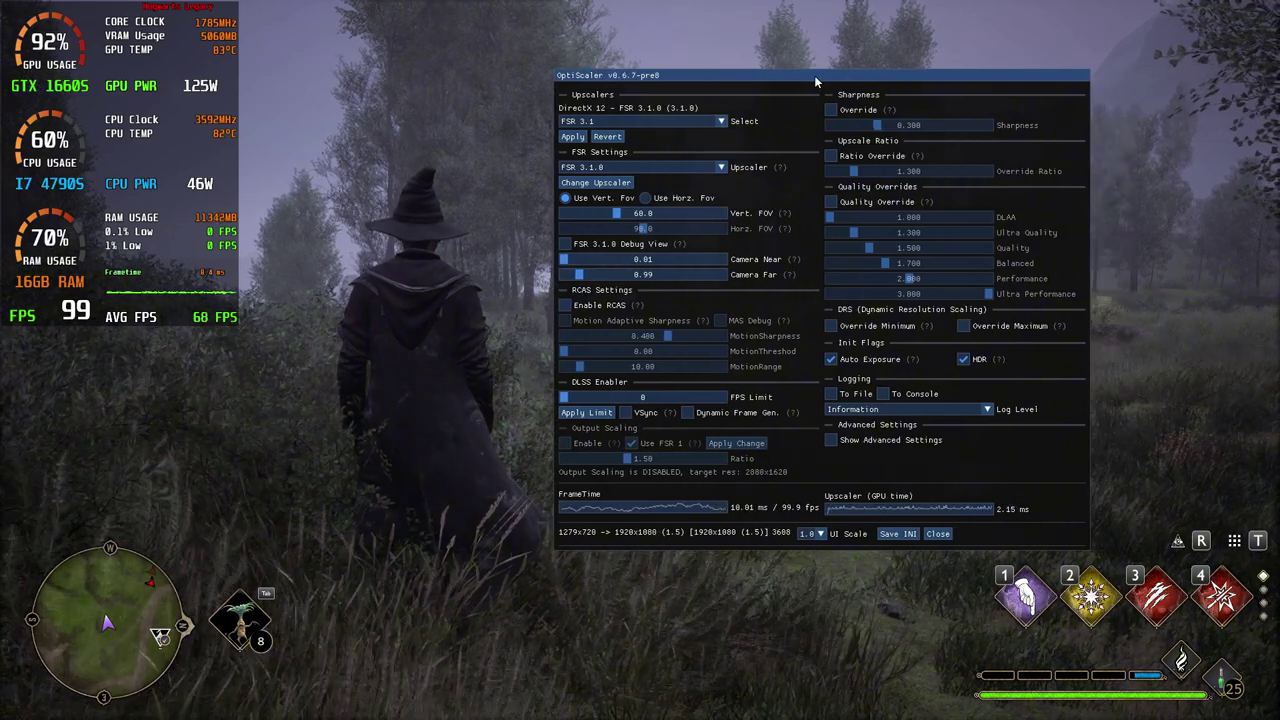
left_click(618, 121)
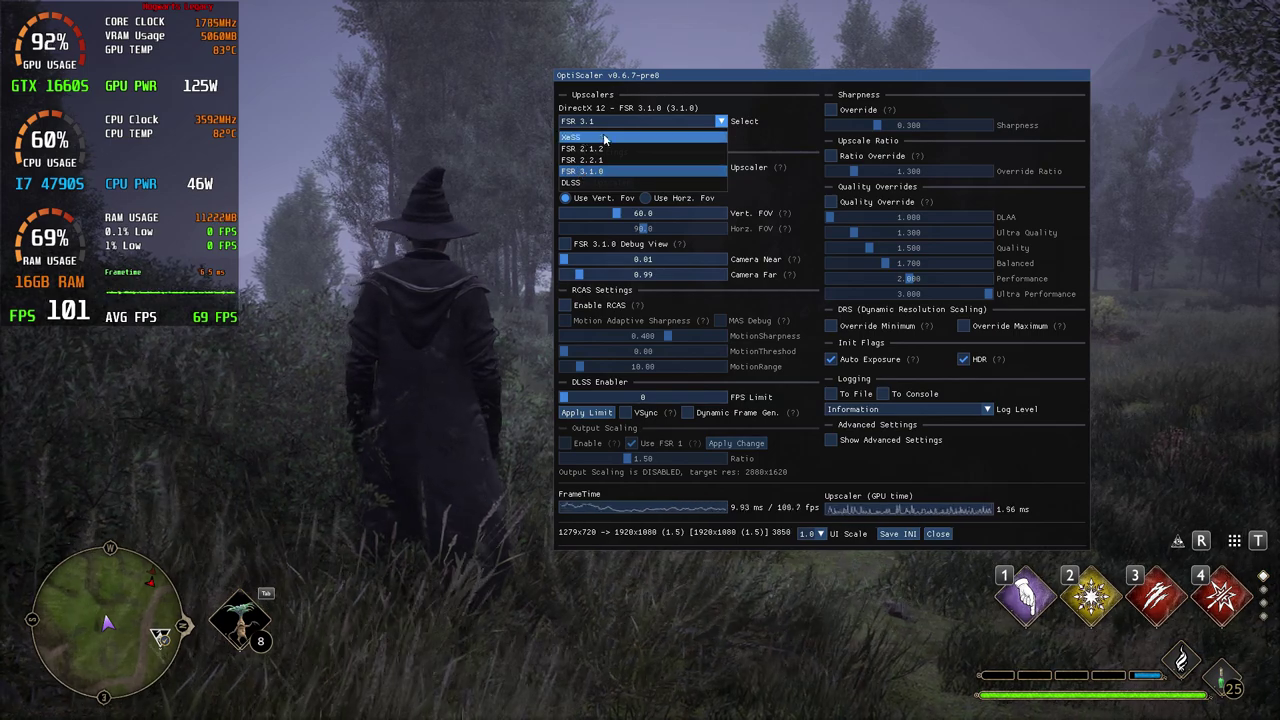
left_click(589, 138)
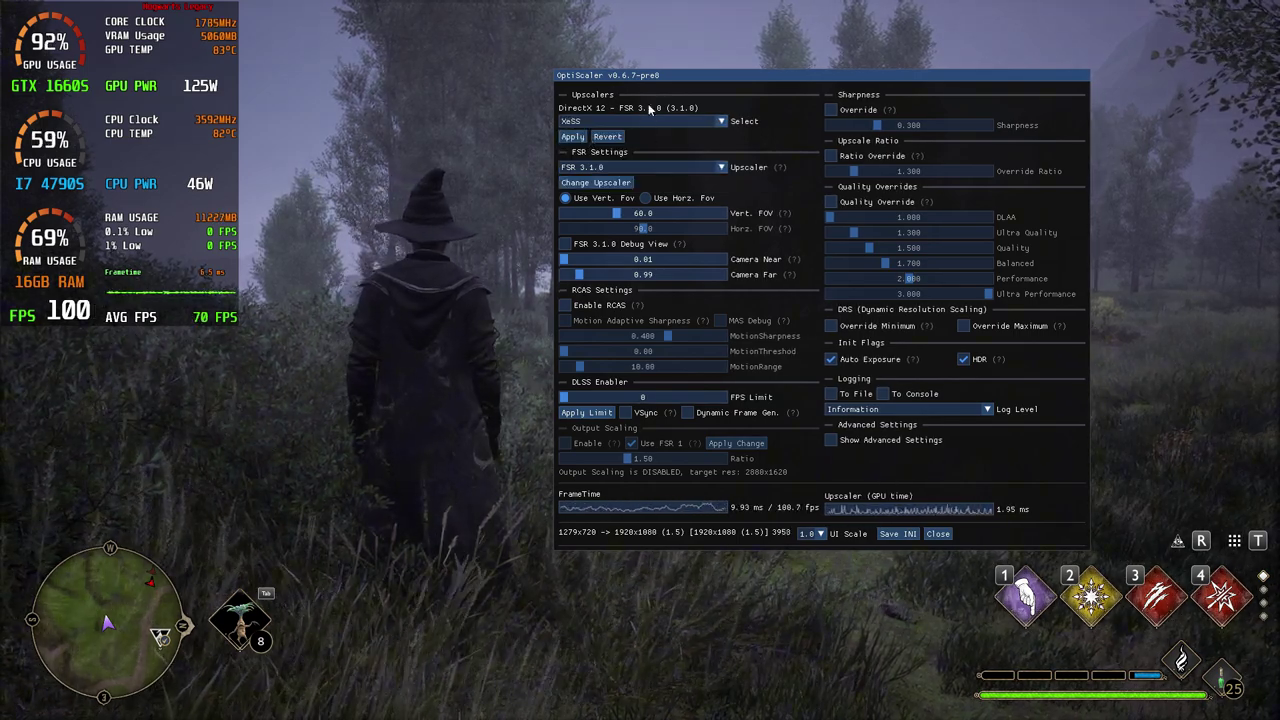
- Apply XeSS 1.3.1, hide the overlay to test gameplay, then reopen OptiScaler
left_click(580, 139)
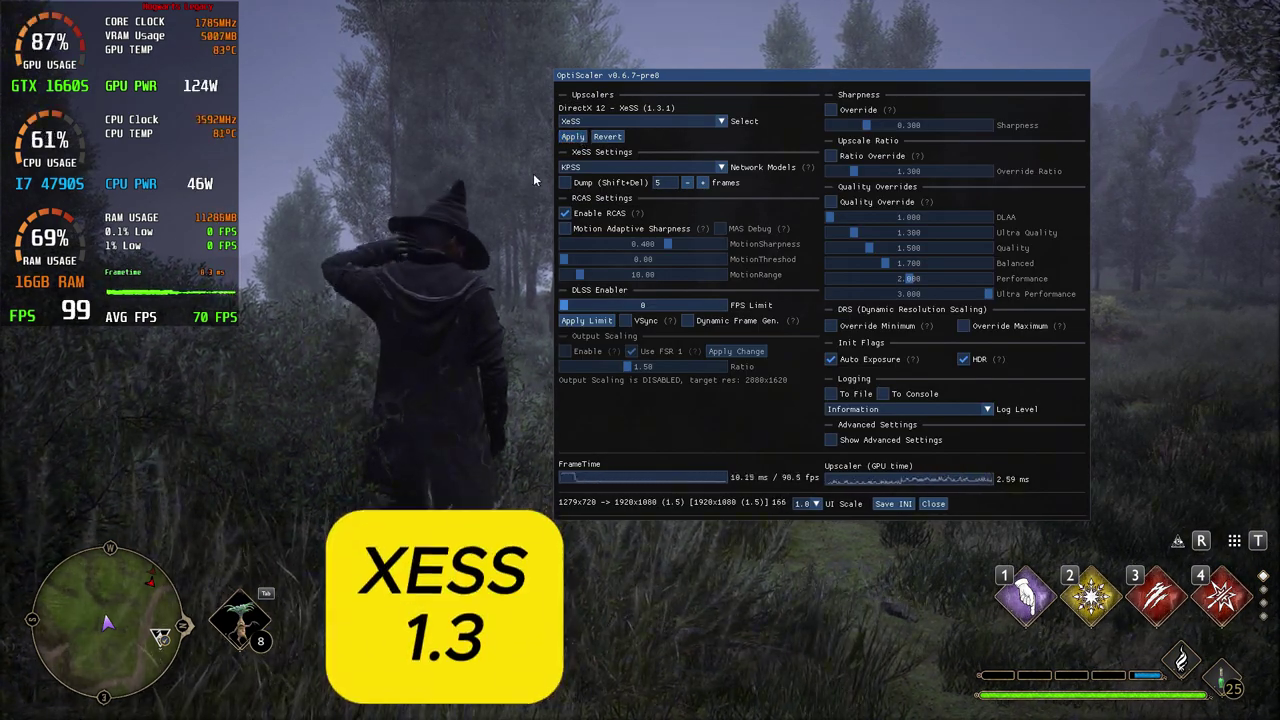
key("Insert")
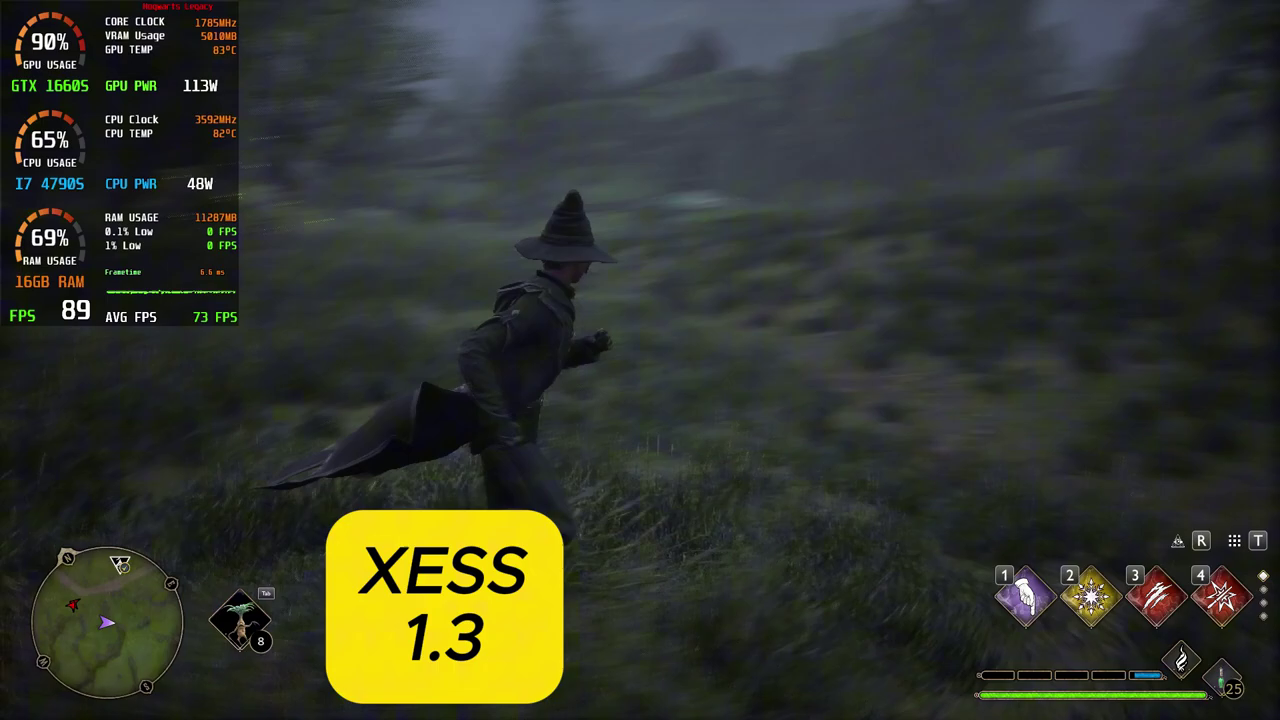
key("Insert")
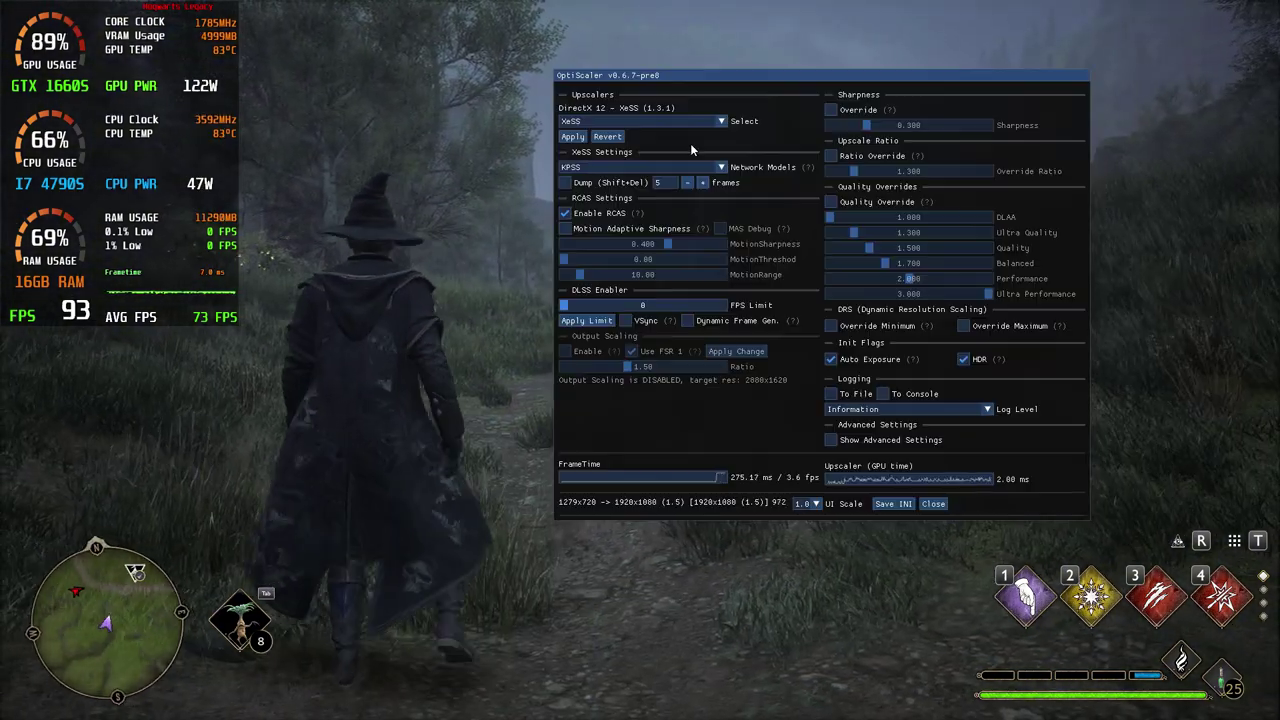
- Select DLSS in the OptiScaler Upscalers list and apply it
left_click(610, 120)
left_click(596, 184)
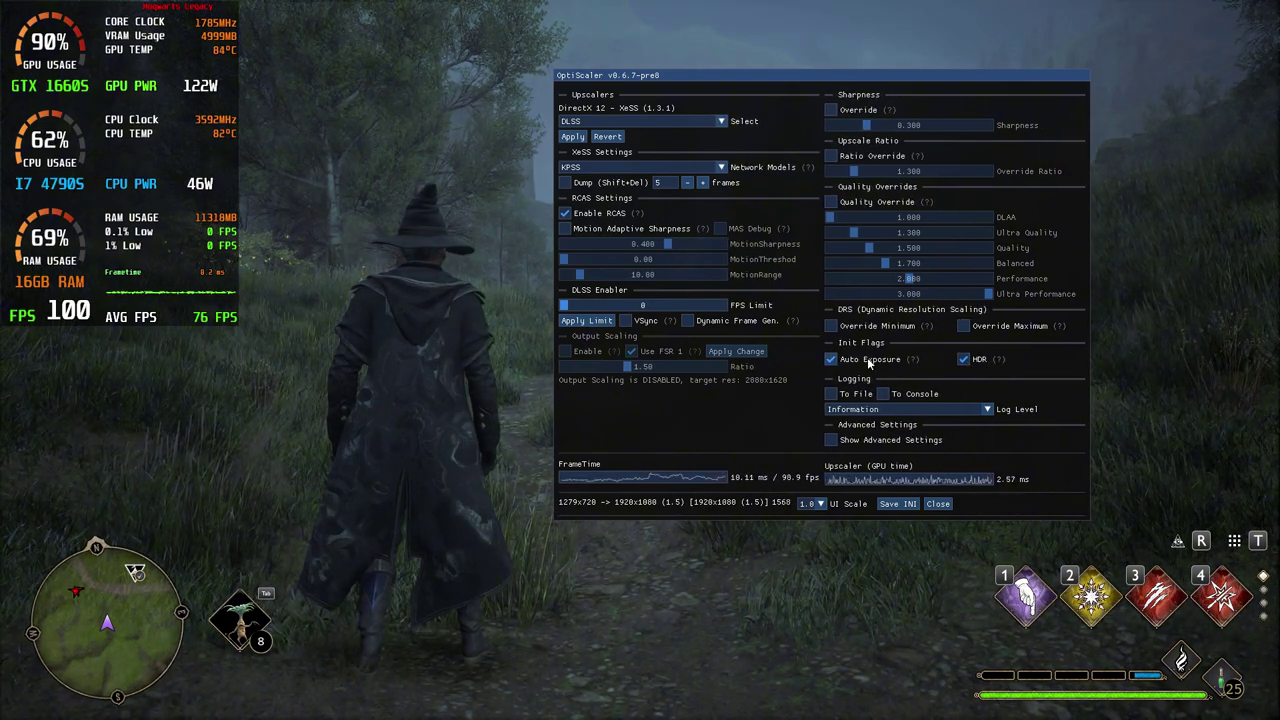
left_click(574, 136)
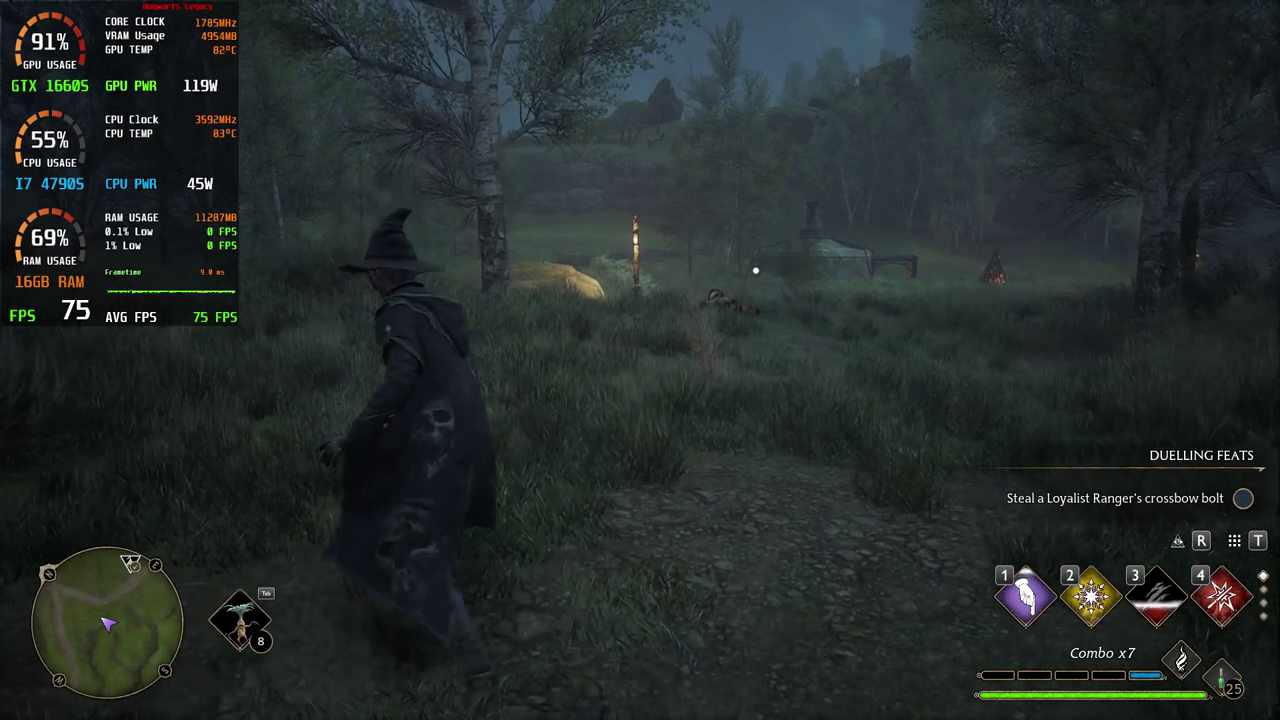
- Apply FSR 3.1 with the FSR 2.3.2 backend, enable VSync, and close the overlay
key("Insert")
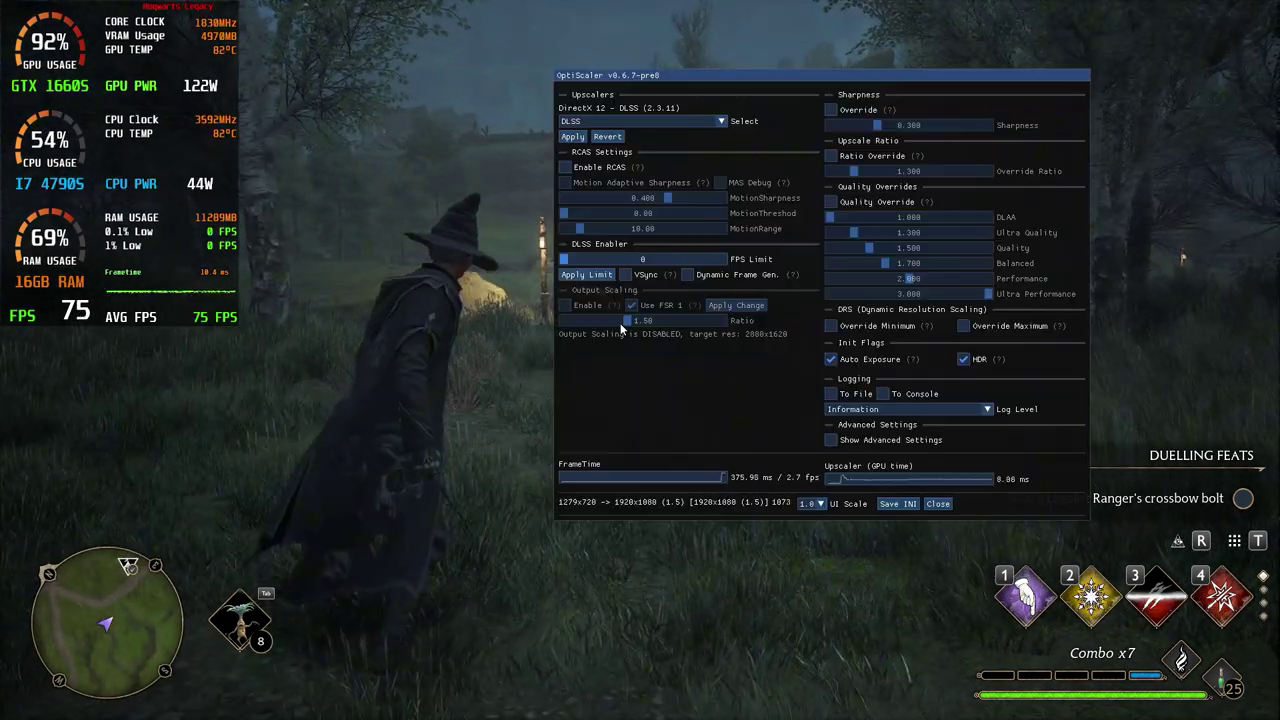
left_click(661, 120)
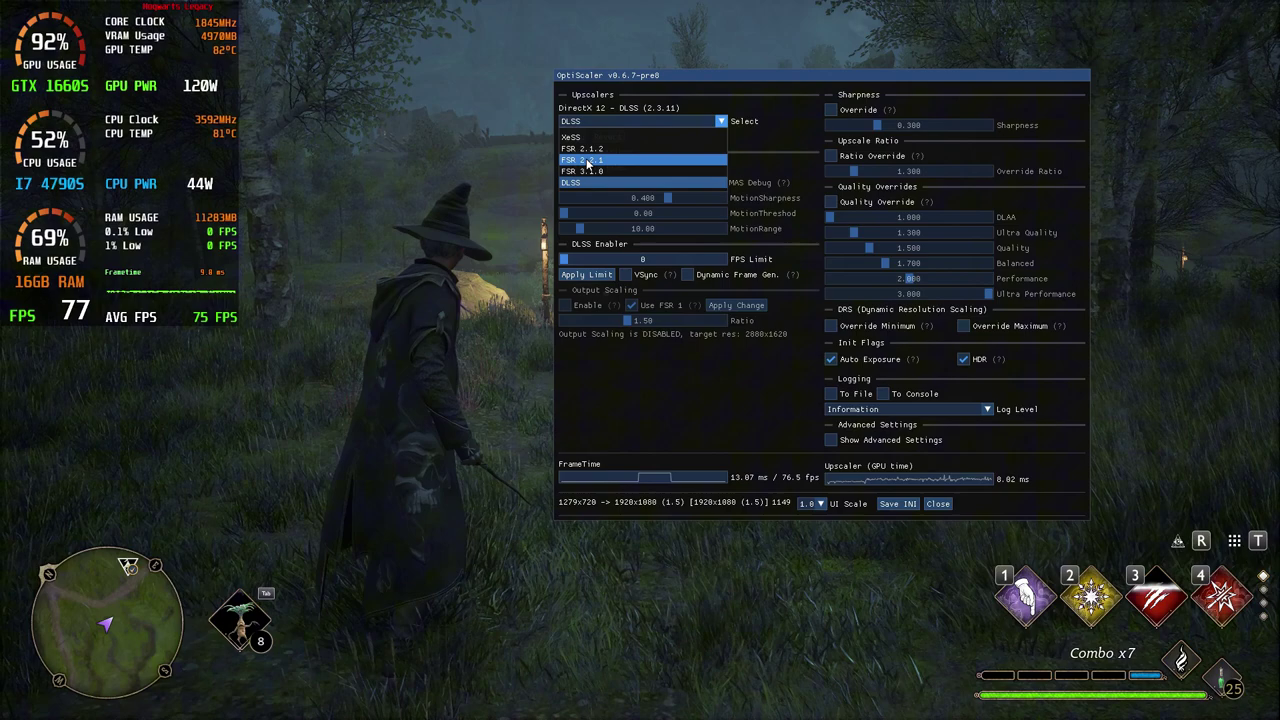
left_click(599, 175)
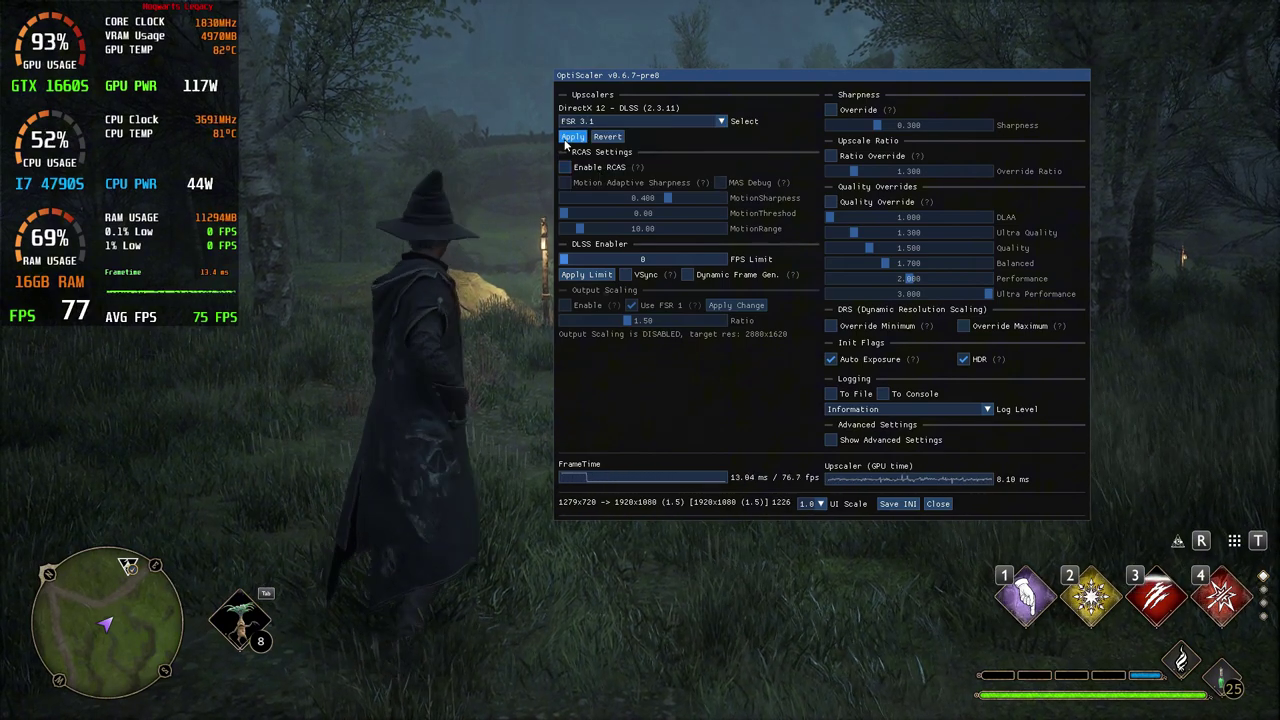
left_click(572, 137)
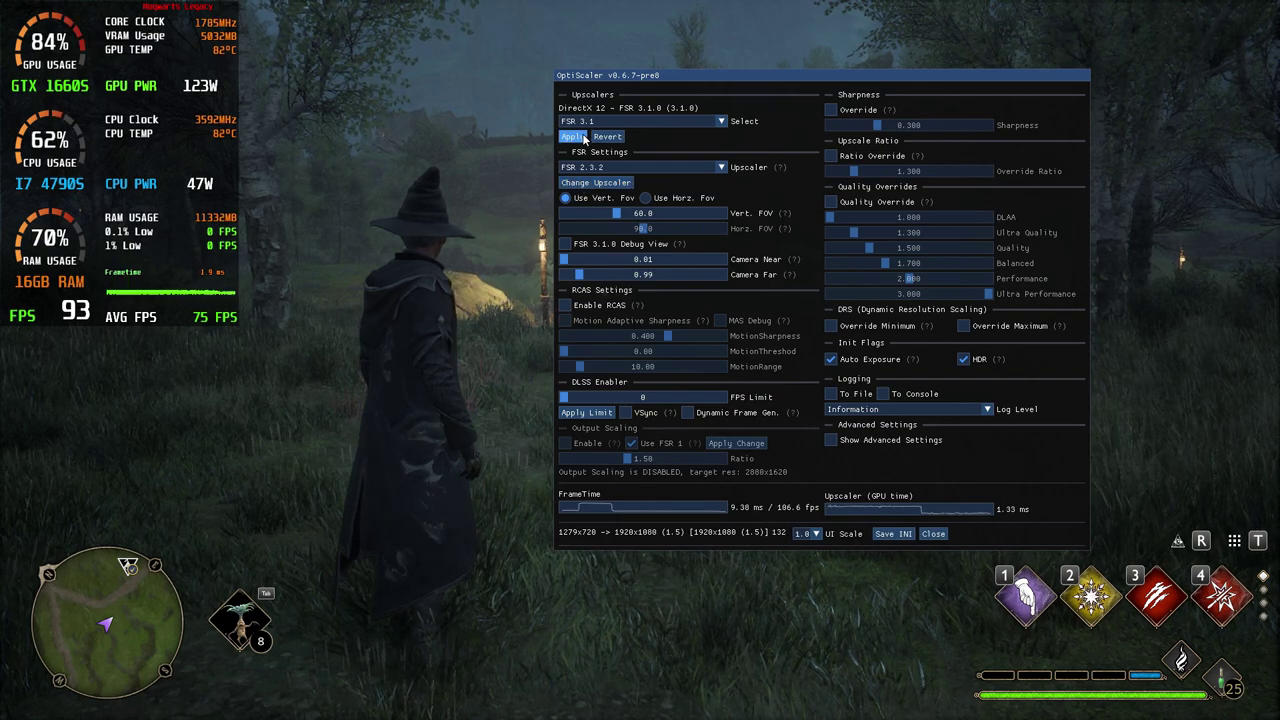
left_click(591, 183)
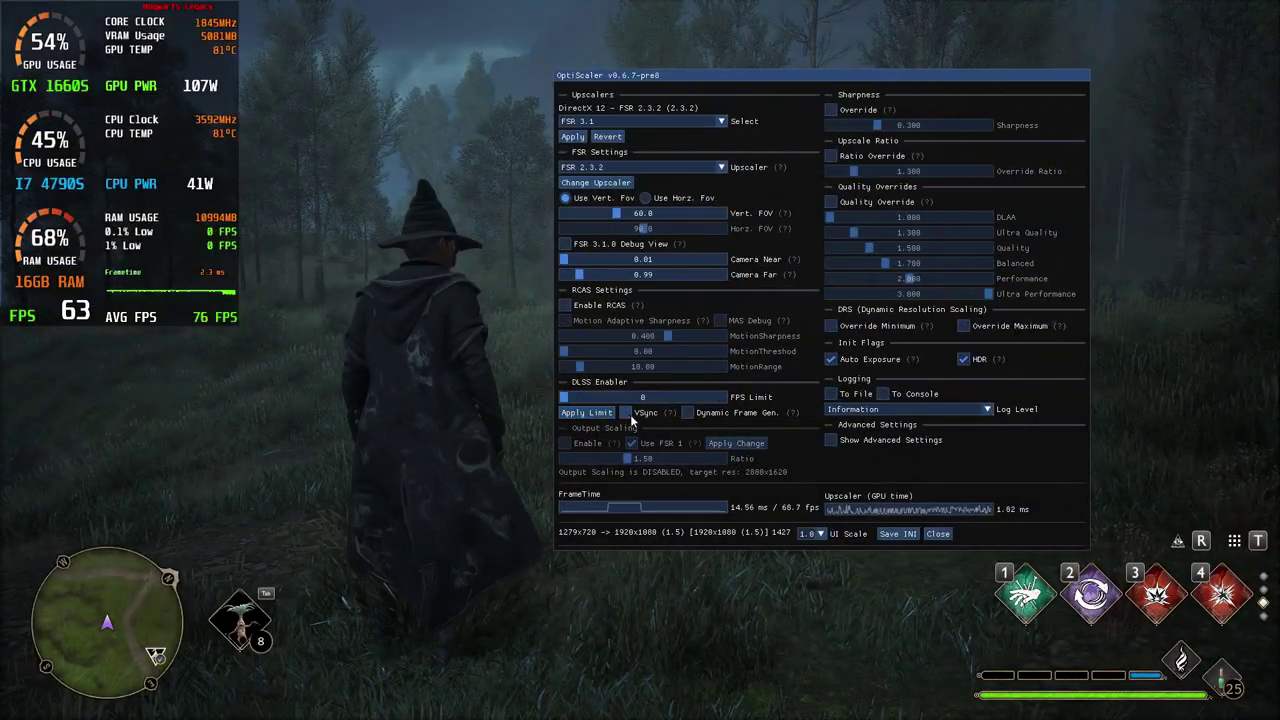
left_click(627, 413)
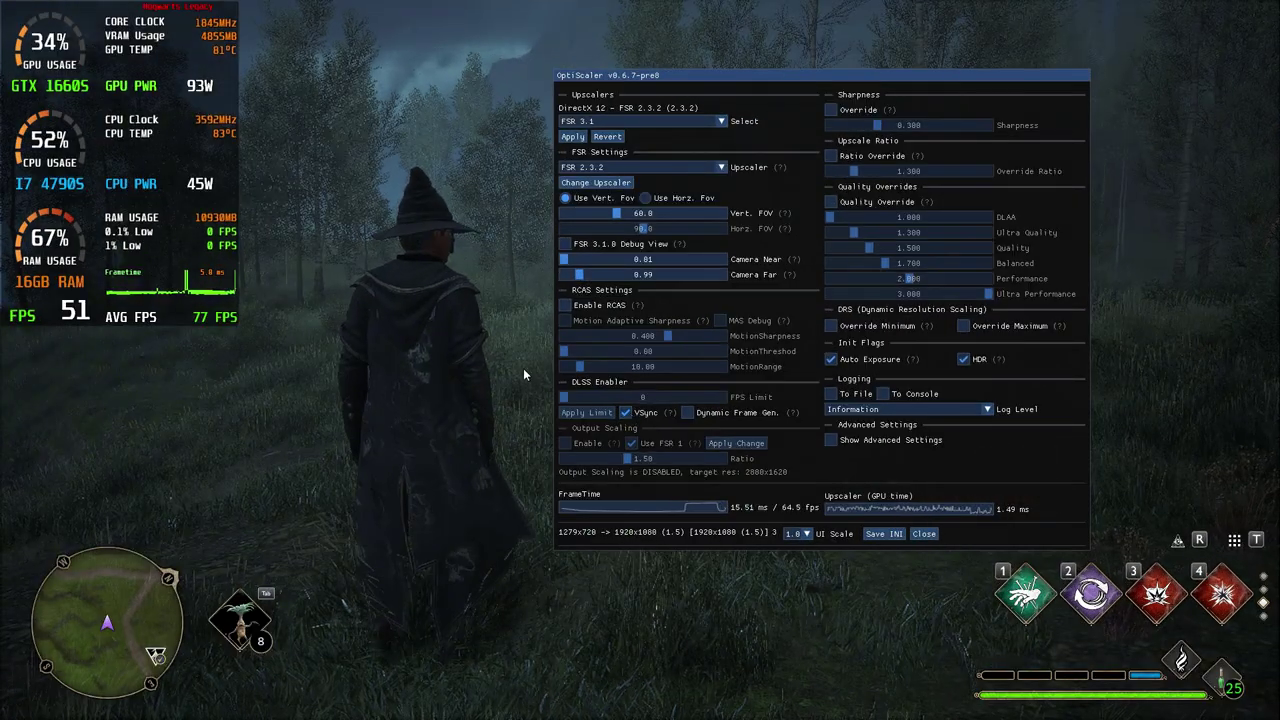
key("Insert")
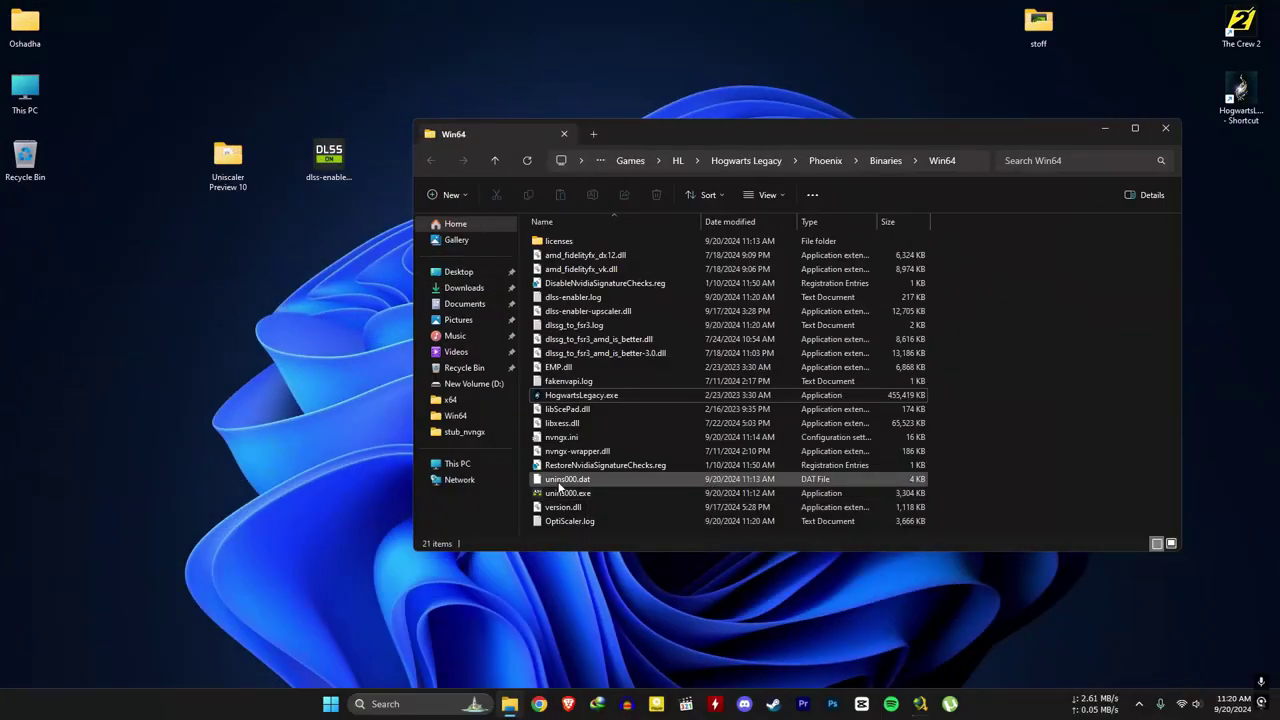
- Uninstall DLSS Enabler by running unins000.exe and confirming removal
left_click(607, 495)
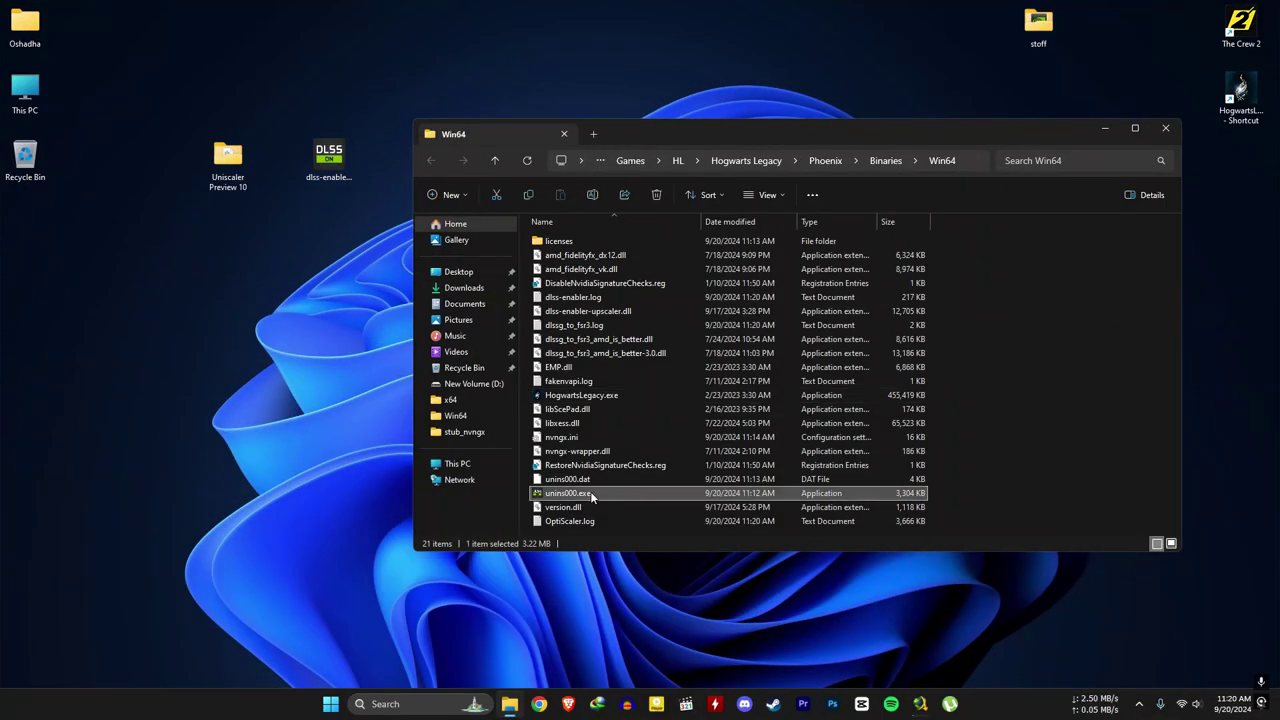
double_click(590, 493)
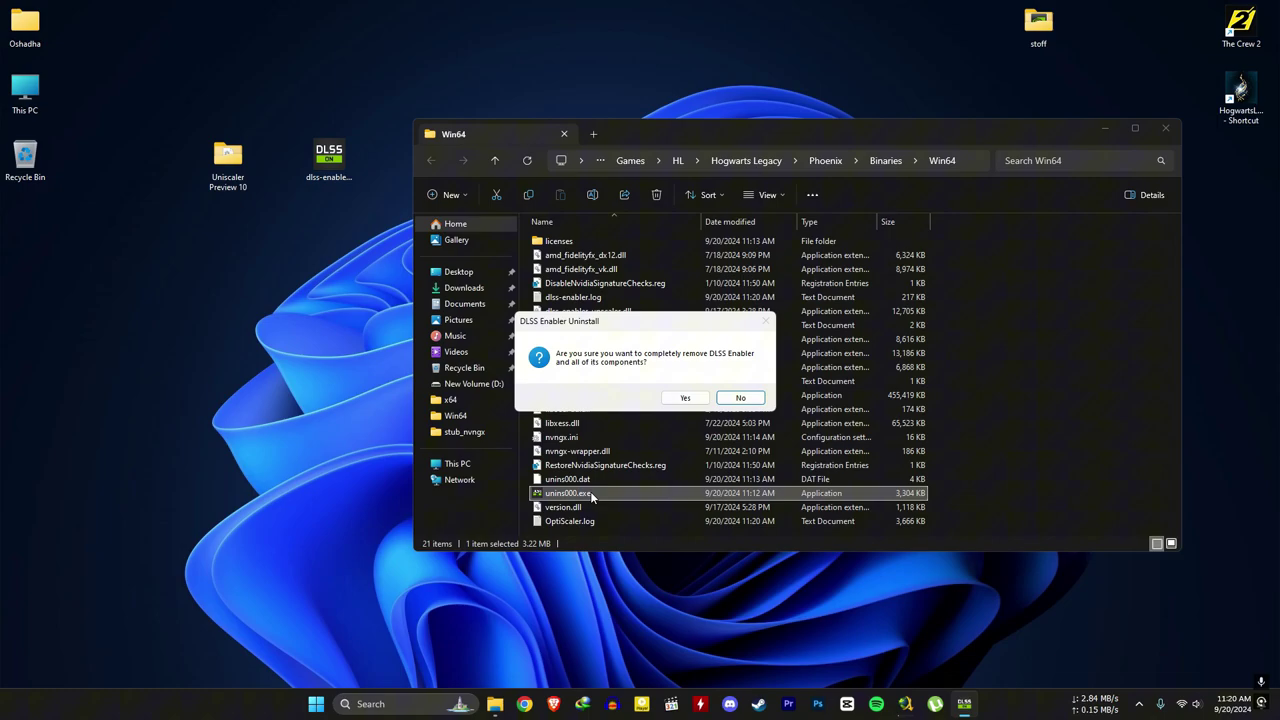
left_click(694, 402)
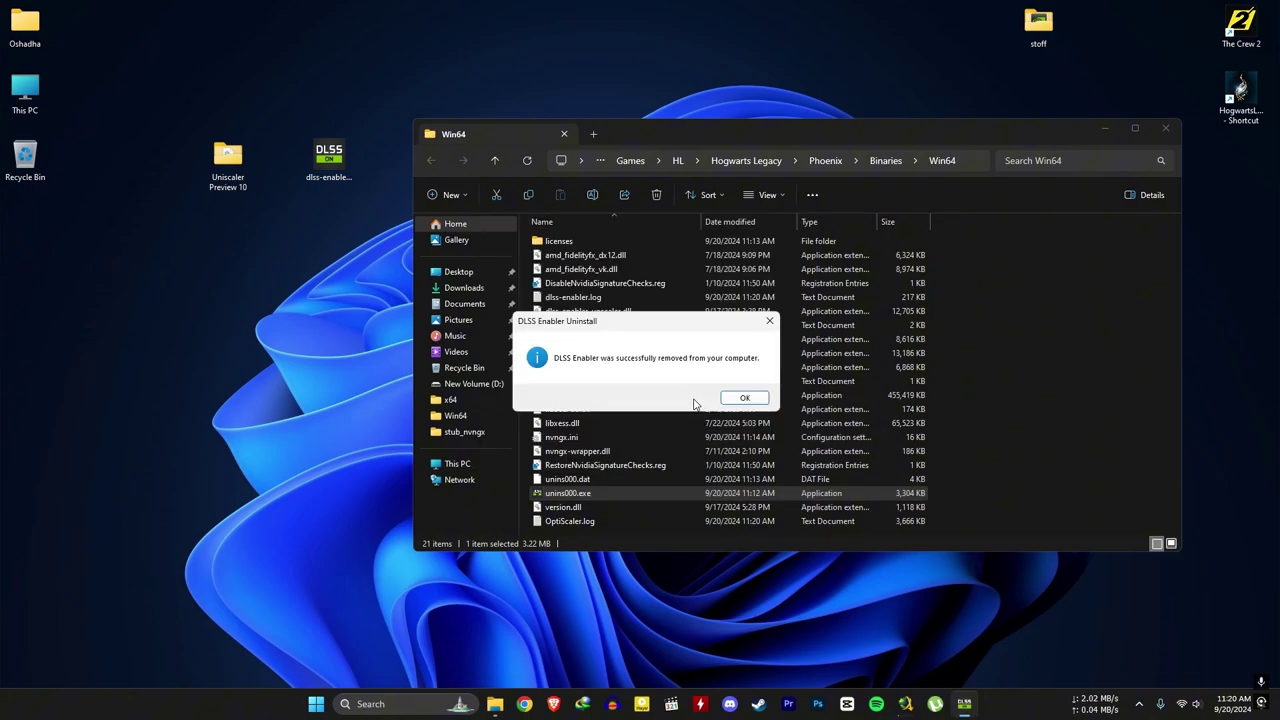
left_click(737, 398)
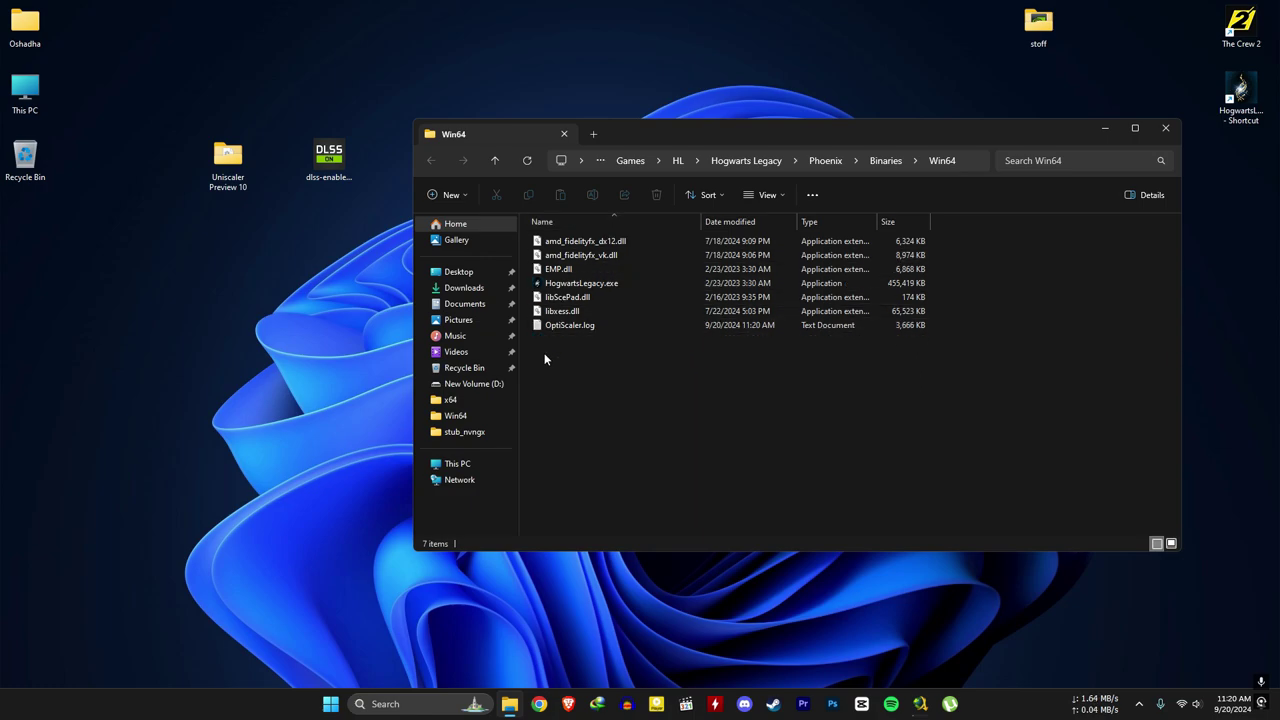
- Delete libxess.dll, OptiScaler.log, amd_fidelityfx_vk.dll and amd_fidelityfx_dx12.dll from Win64
left_click_drag(587, 340, 583, 312)
left_click(577, 258, "ctrl")
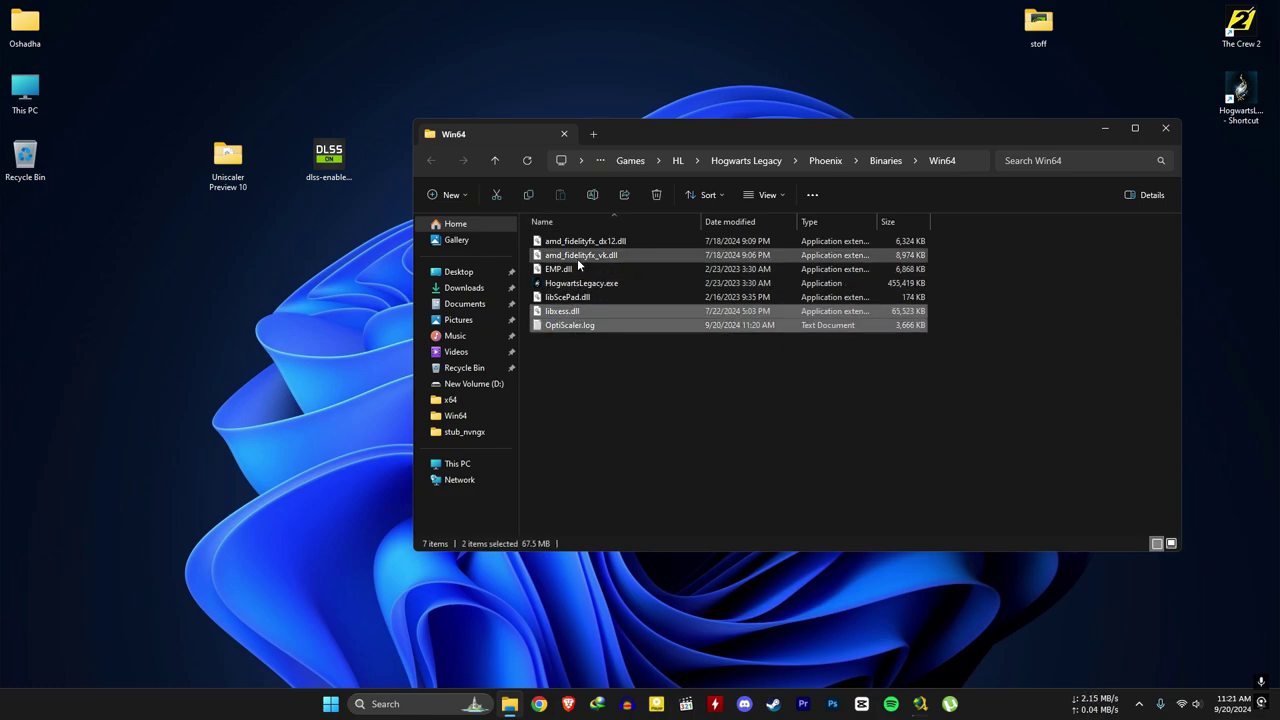
left_click(630, 242, "ctrl")
key("Delete")
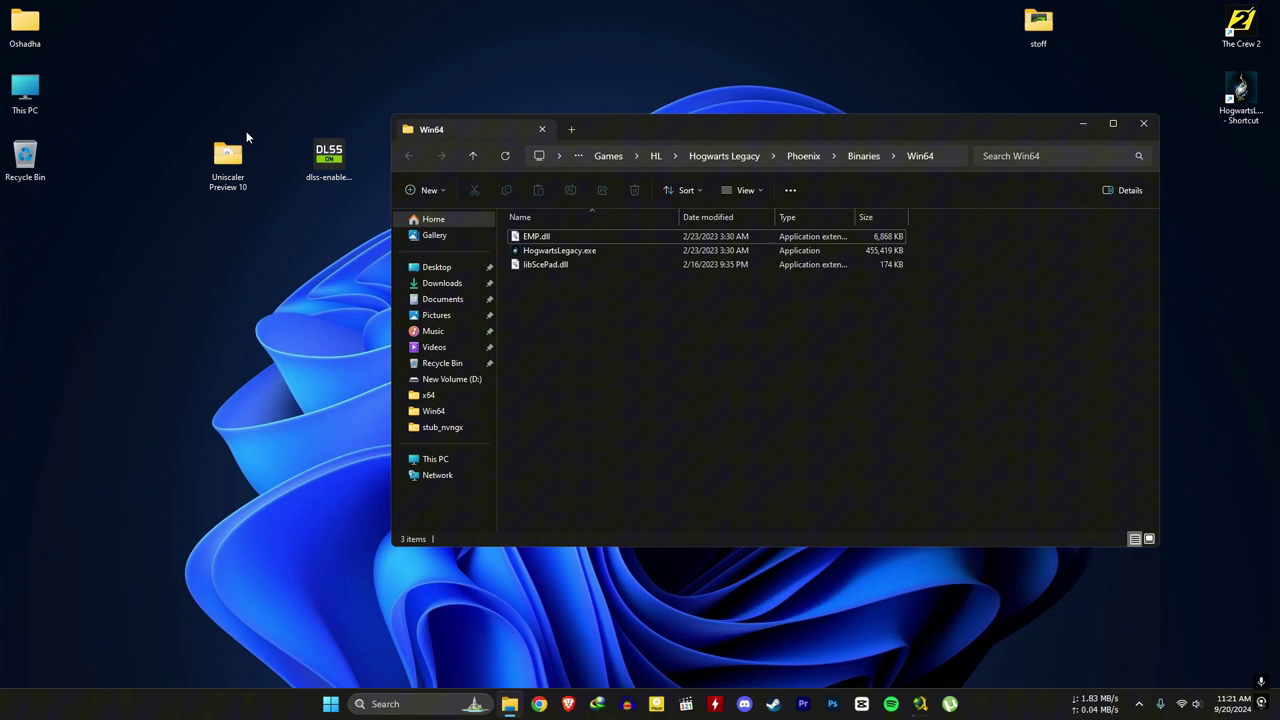
- Copy the four Uniscaler Preview 10 items into the game's Win64 folder
left_click_drag(125, 289, 109, 265)
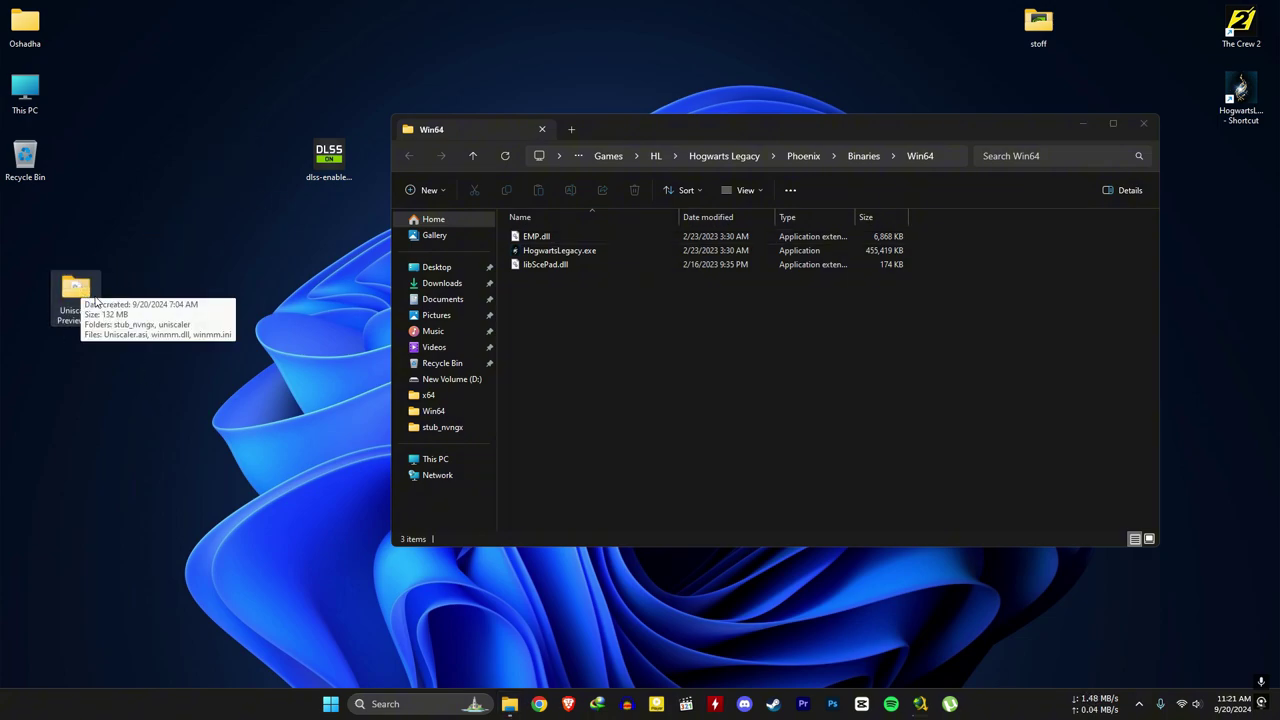
double_click(76, 290)
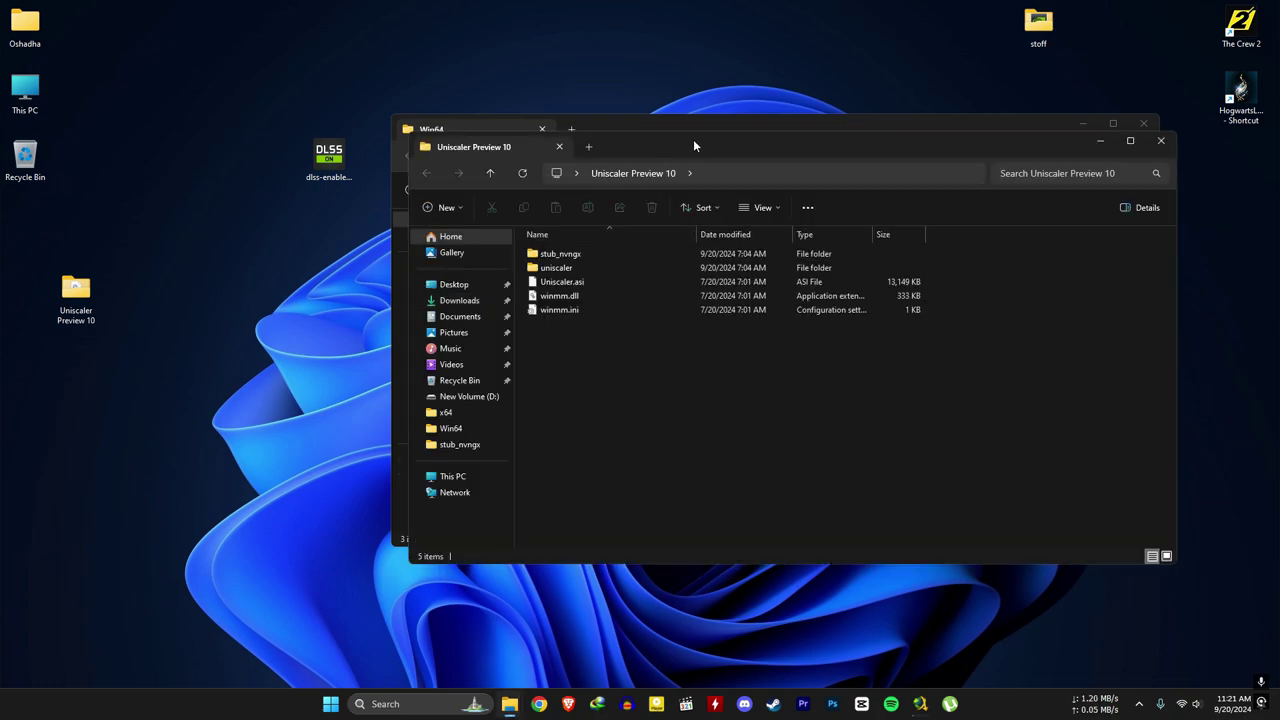
mouse_move(694, 141)
left_mouse_down()
mouse_move(330, 295)
mouse_move(324, 242)
left_mouse_up()
mouse_move(626, 126)
left_mouse_down()
mouse_move(1033, 106)
mouse_move(997, 131)
left_mouse_up()
left_click(903, 258)
left_click_drag(522, 240, 484, 168)
mouse_move(300, 370)
left_mouse_down()
mouse_move(200, 295)
mouse_move(944, 418)
left_mouse_up()
left_click(946, 414)
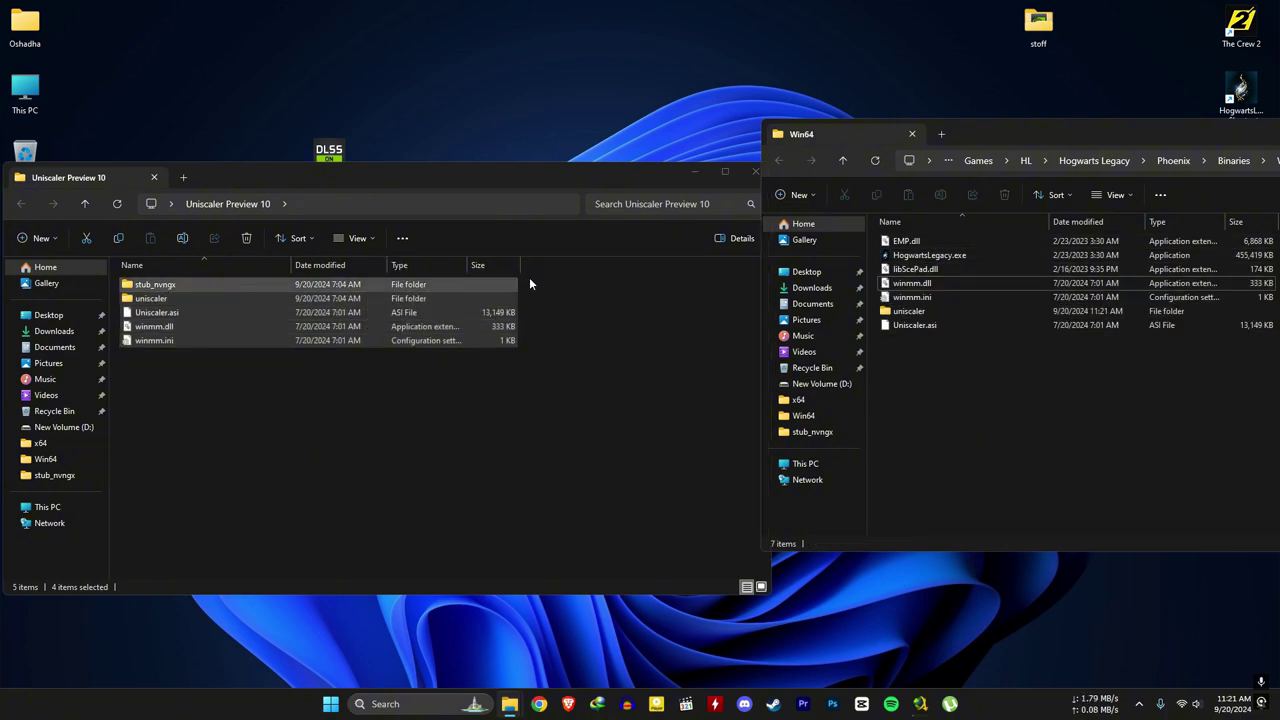
- Copy nvngx.dll from the stub_nvngx folder into Win64
double_click(145, 285)
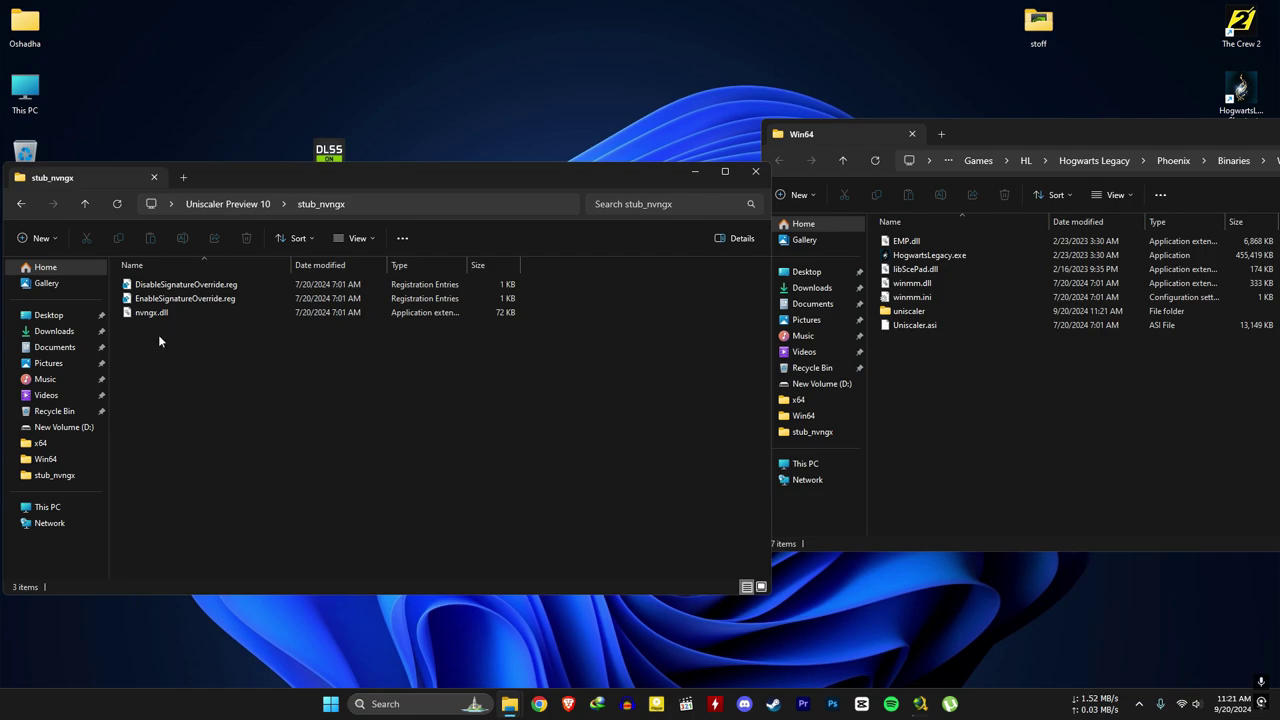
mouse_move(153, 316)
left_mouse_down()
mouse_move(160, 305)
mouse_move(151, 322)
mouse_move(965, 458)
left_mouse_up()
left_click(995, 472)
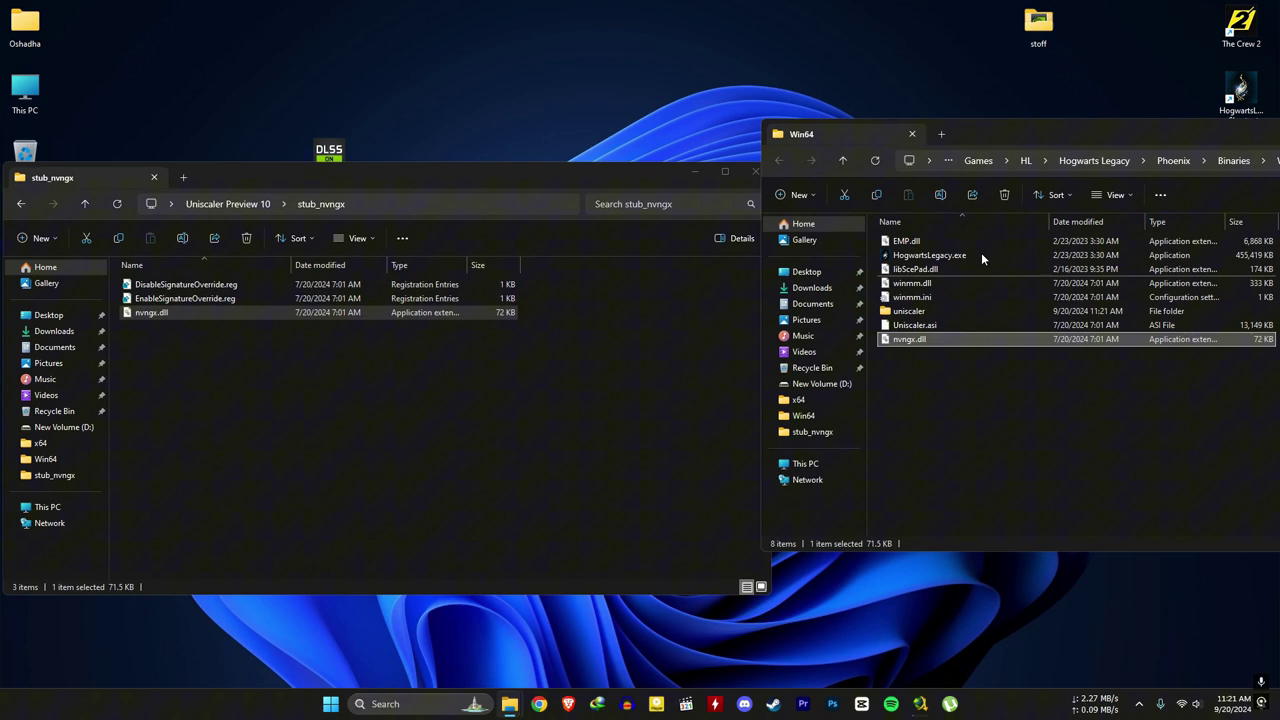
- Apply EnableSignatureOverride.reg to the registry, confirming the prompts
left_click(300, 312)
double_click(185, 298)
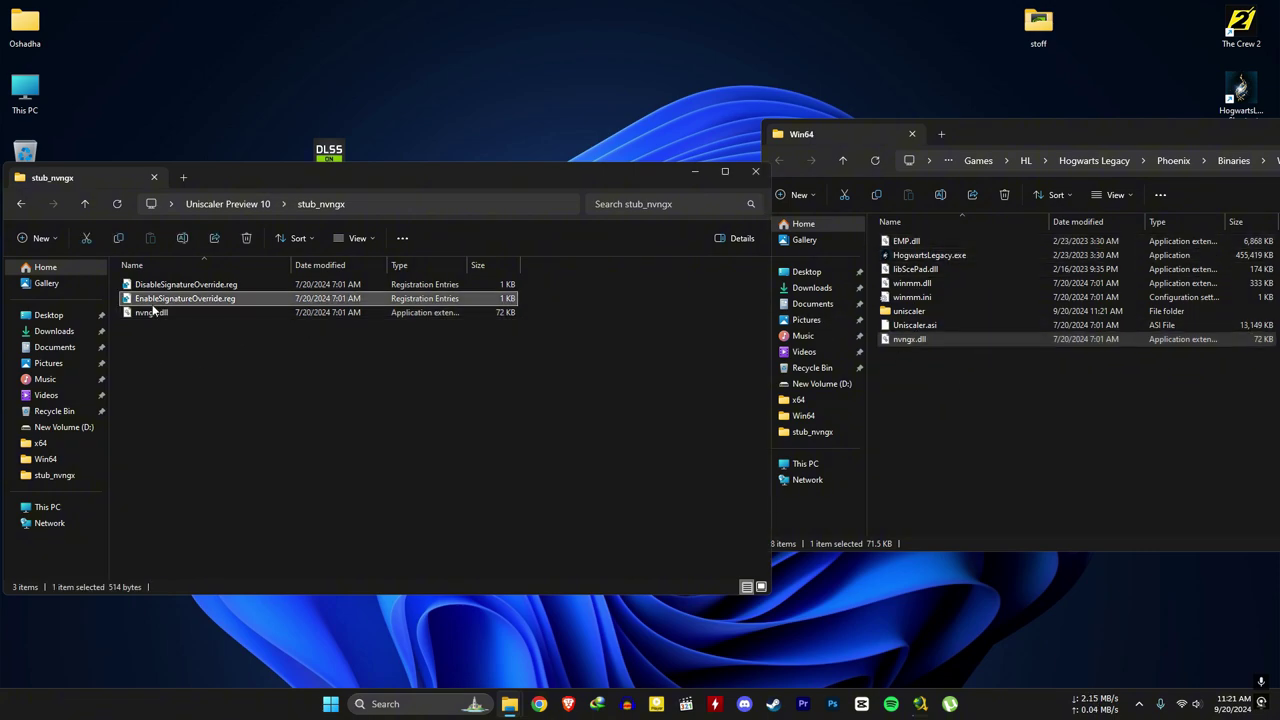
left_click(572, 457)
left_click(740, 368)
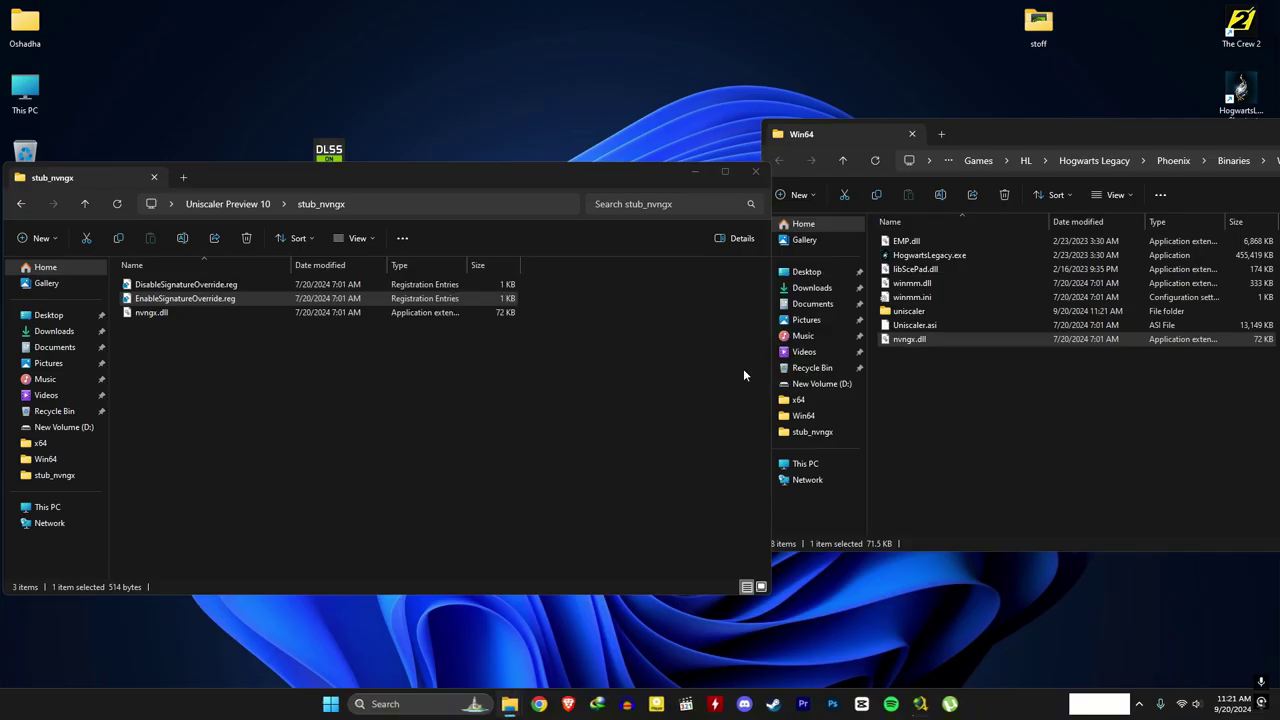
left_click(820, 428)
left_click(1016, 418)
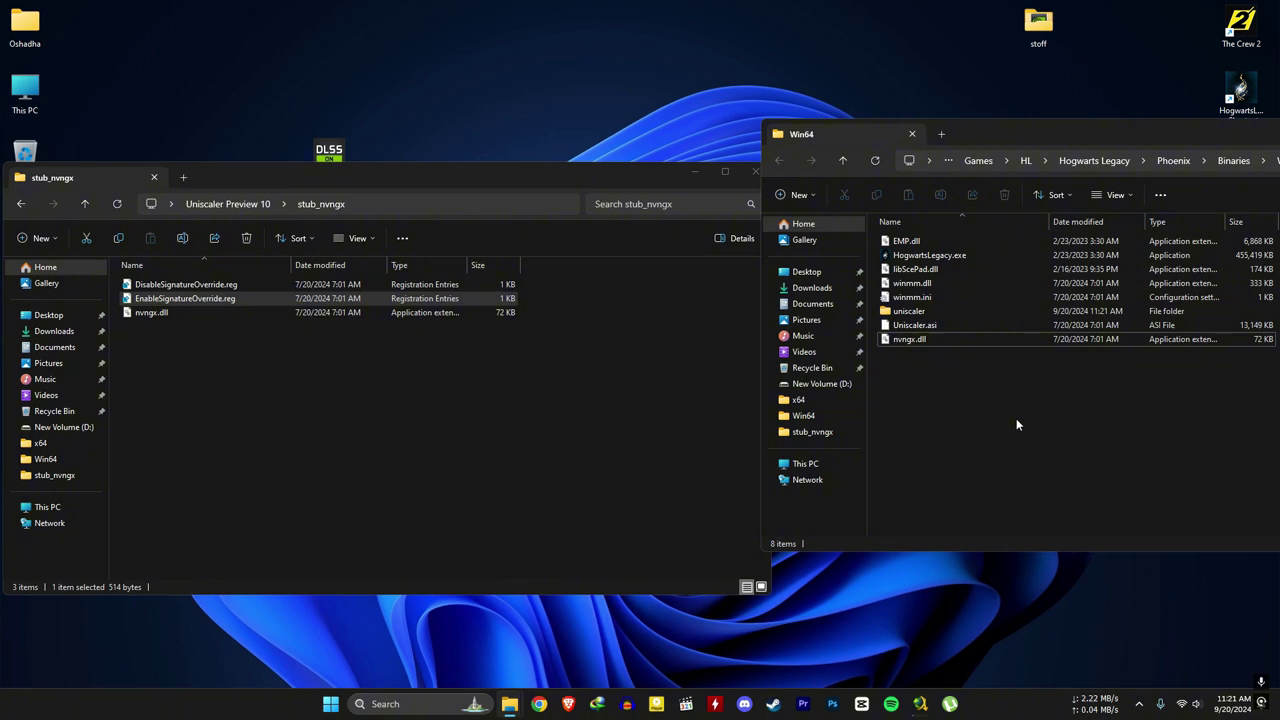
- Launch HogwartsLegacy.exe once so Uniscaler generates uniscaler.log and uniscaler.config.toml
double_click(944, 257)
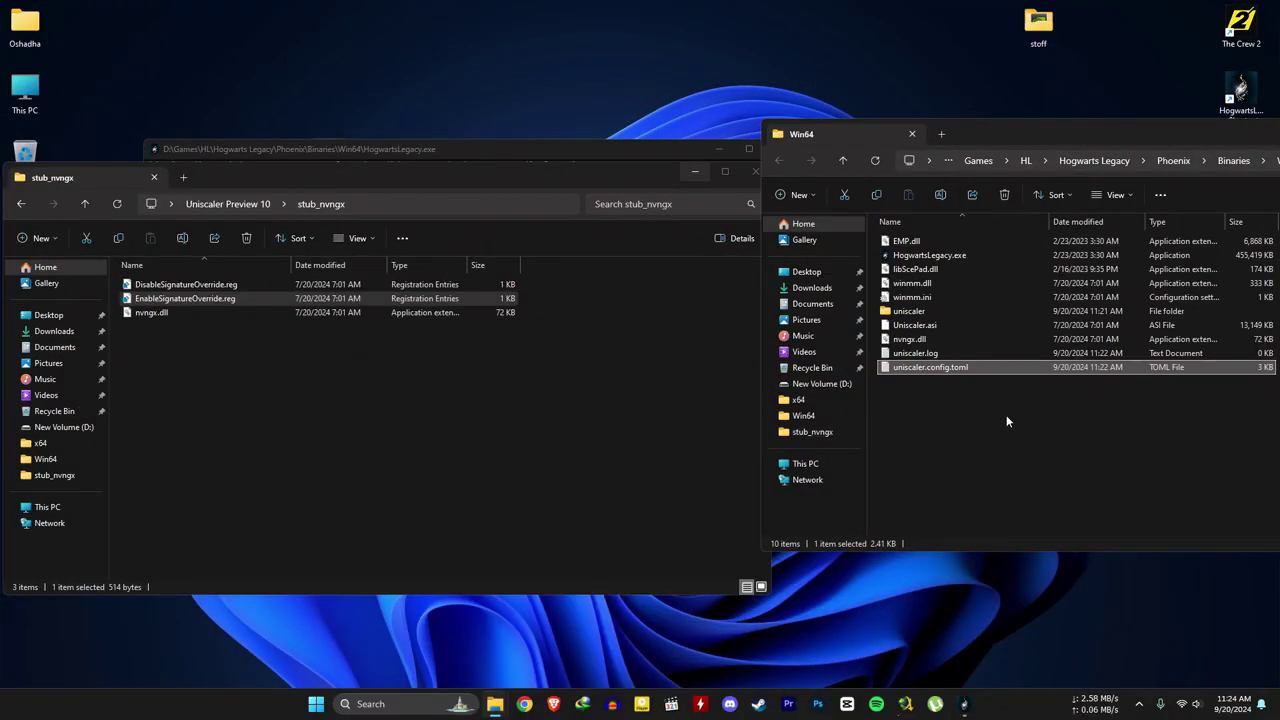
left_click(1007, 421)
- Set frame_generator to "fsr3_1" in uniscaler.config.toml and save it
double_click(978, 367)
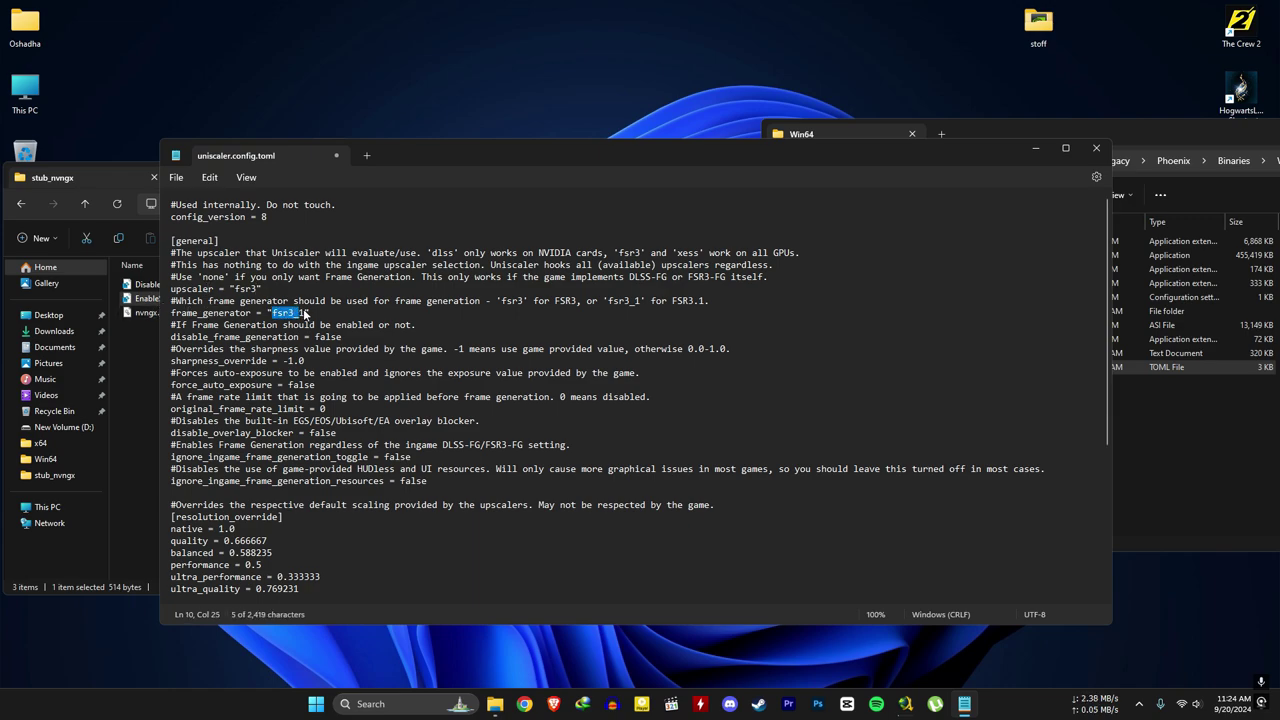
left_click(175, 175)
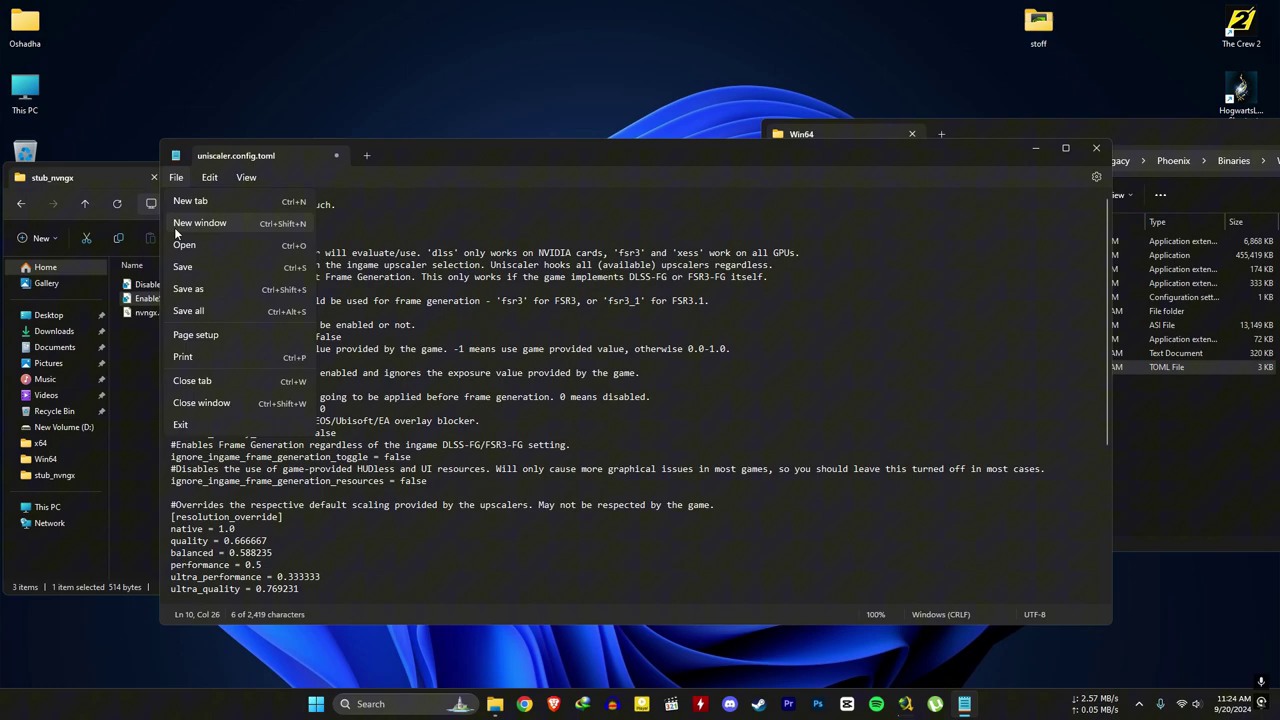
key("Escape")
left_click(1095, 149)
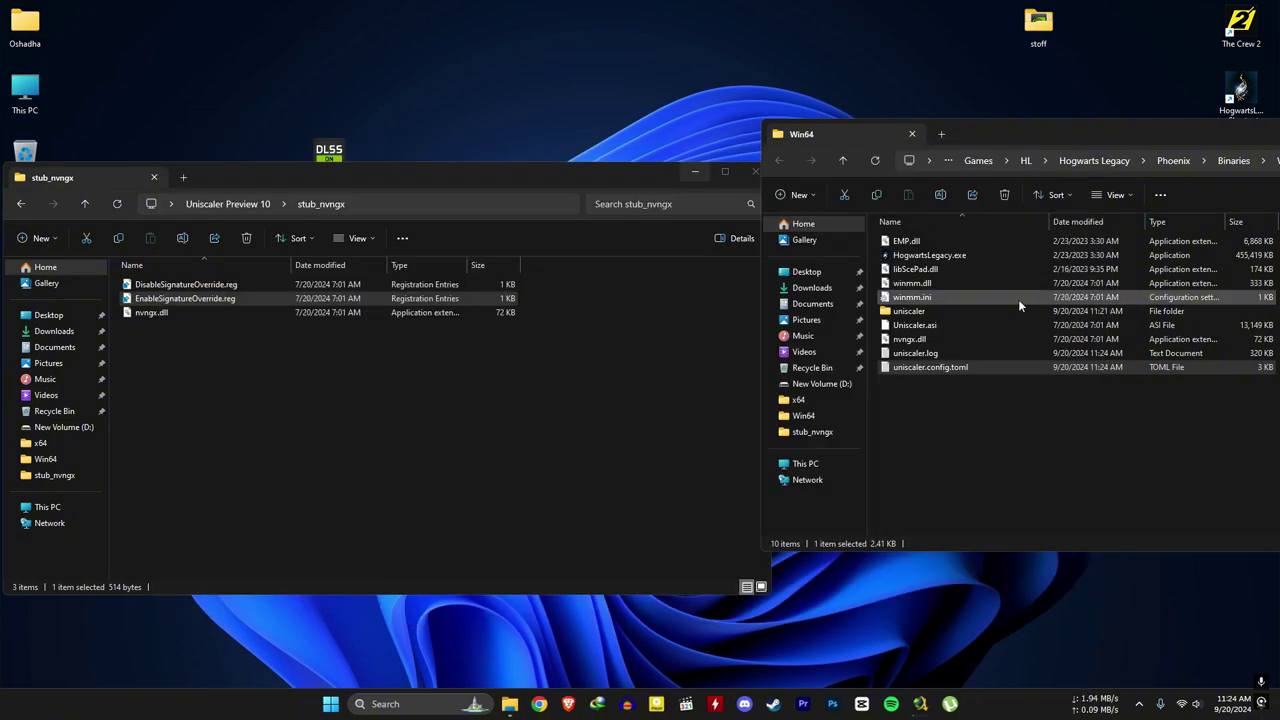
- Recheck the saved config file, then relaunch Hogwarts Legacy
double_click(942, 369)
scroll(325, 416, "down", 10)
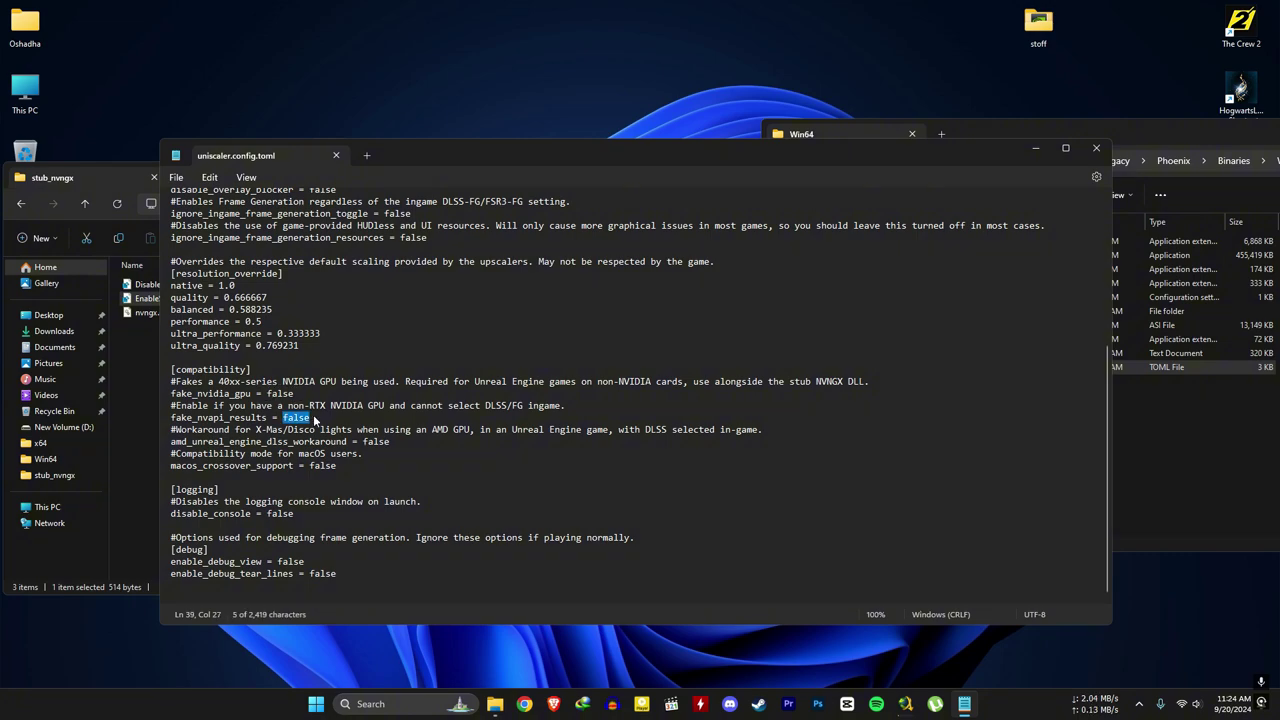
left_click(1095, 150)
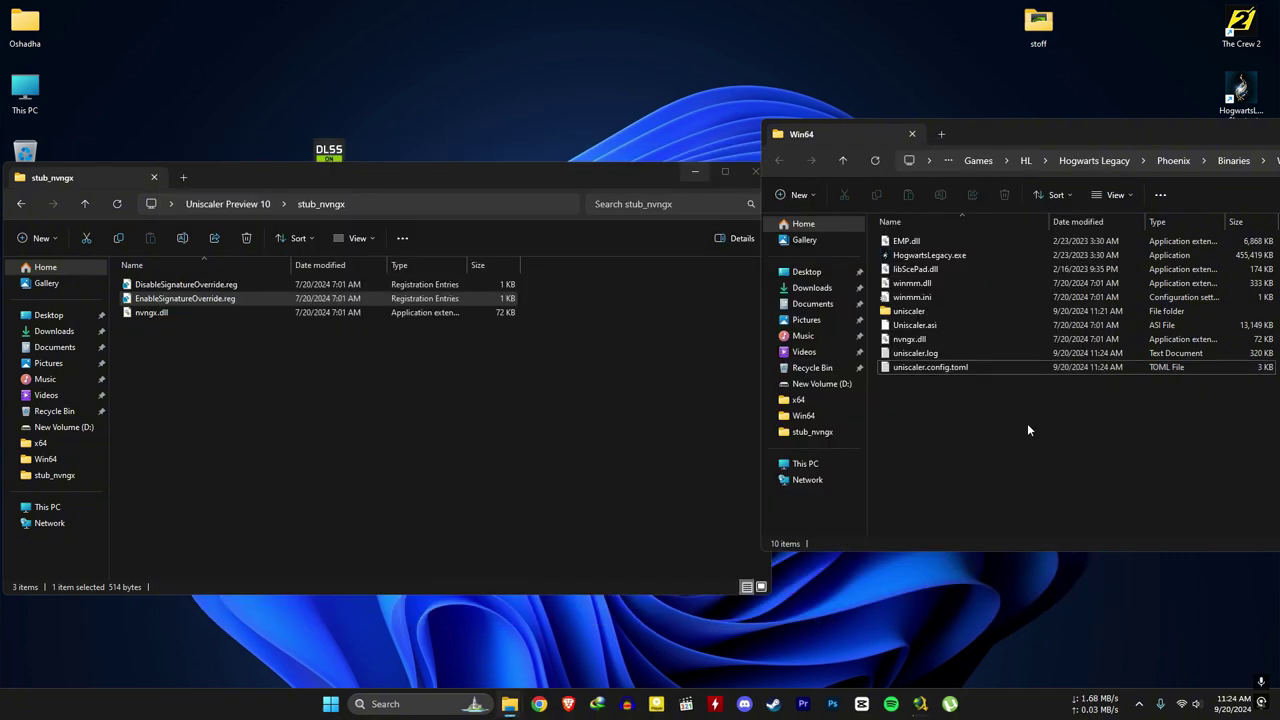
left_click(929, 257)
double_click(929, 257)
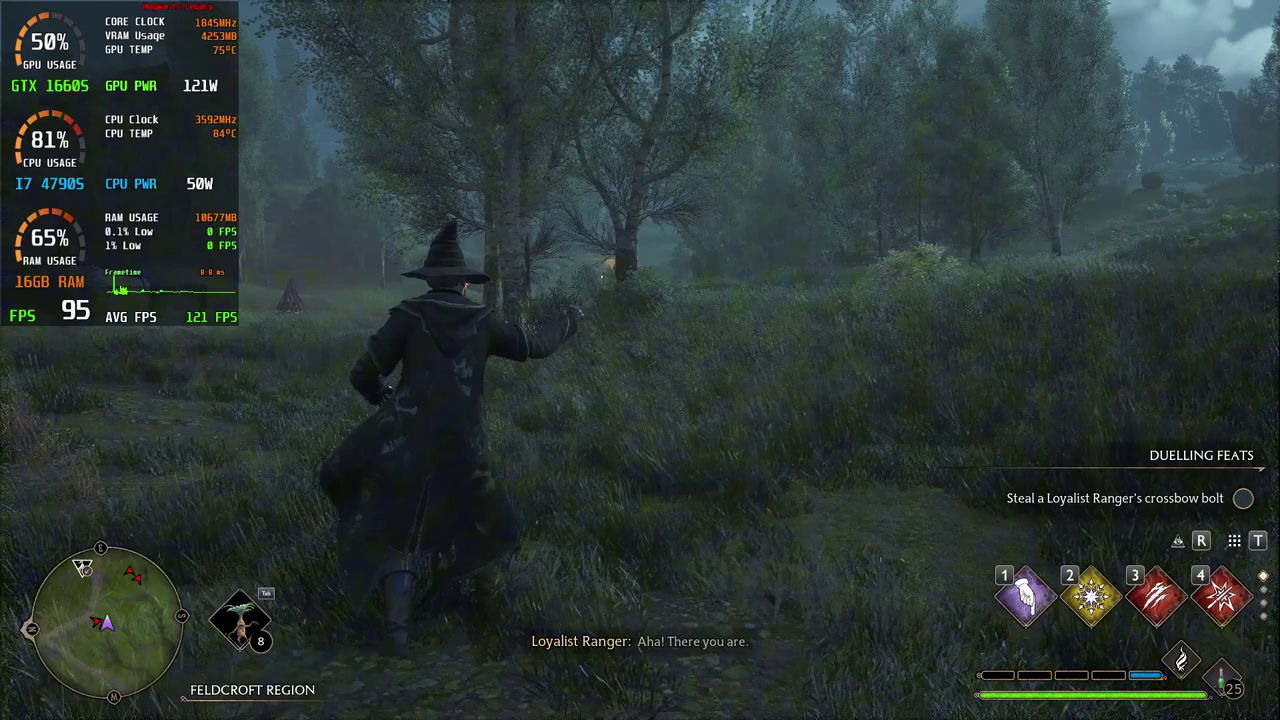
- Fight the Loyalist Ranger with shield, lift and spell casts while watching the FPS overlay
key("4")
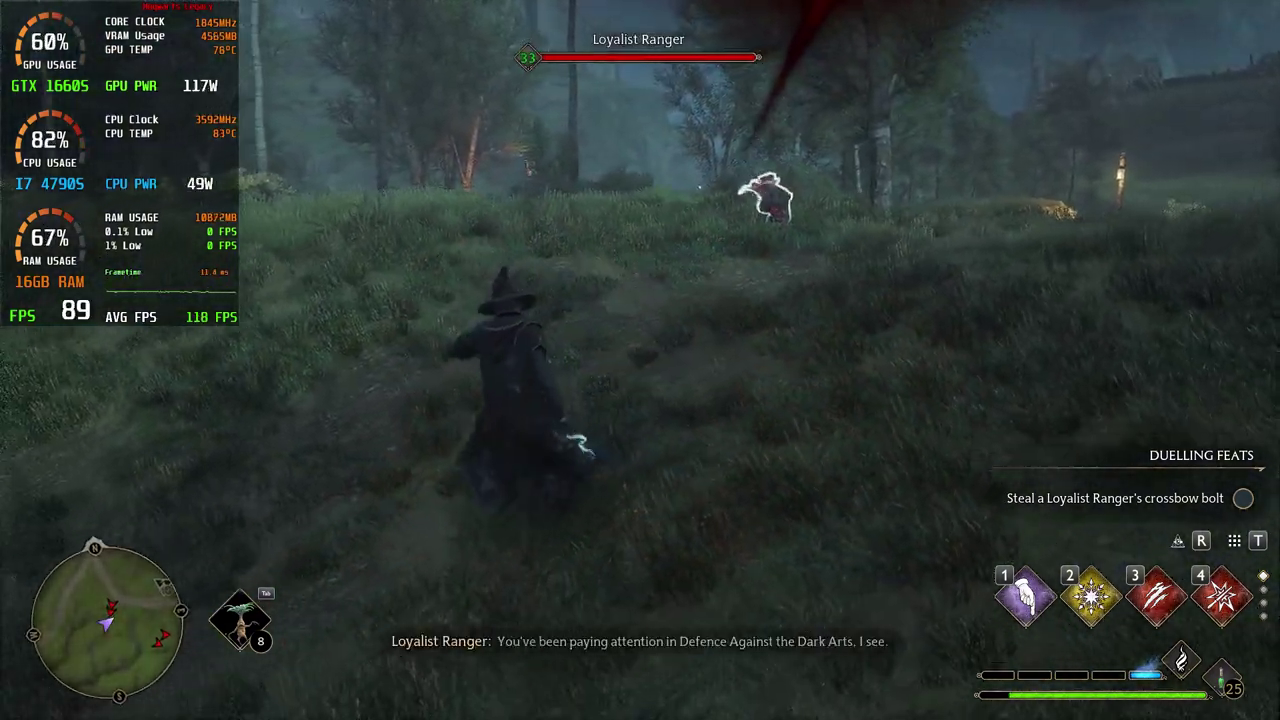
key("q")
key("1")
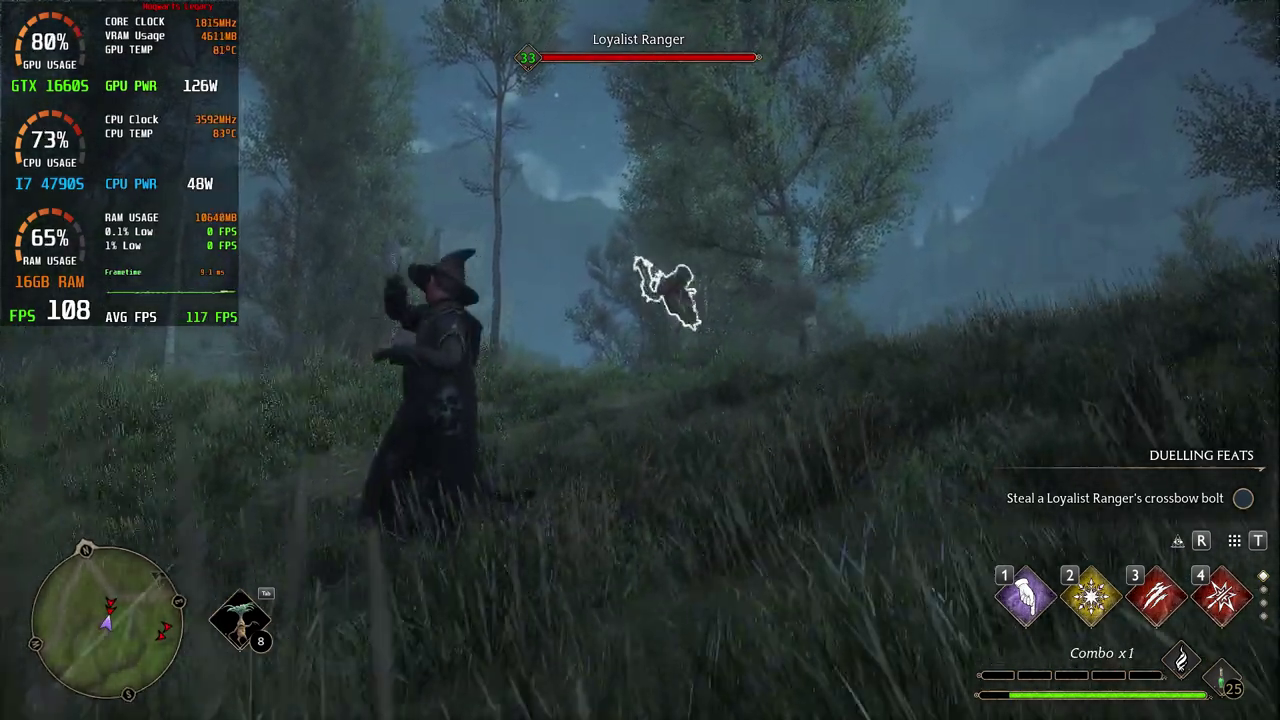
left_click(640, 360)
key("w")
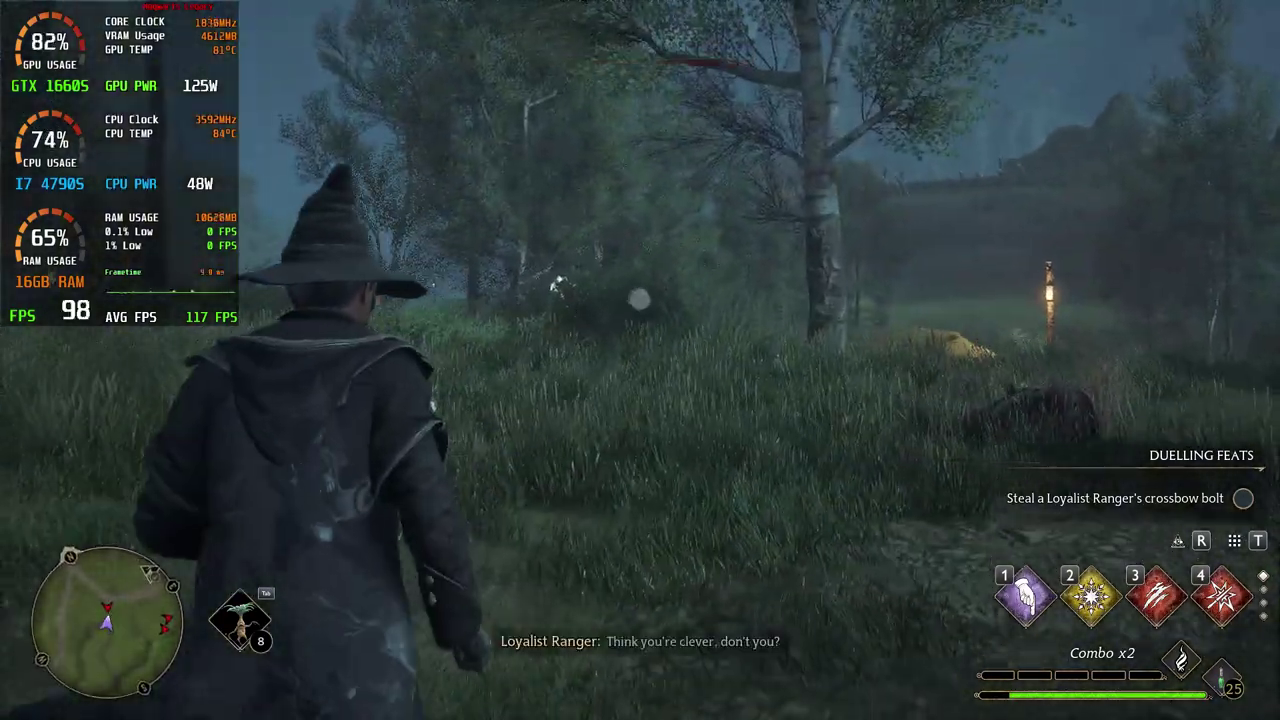
left_click(640, 360)
left_click(640, 360)
left_click(640, 360)
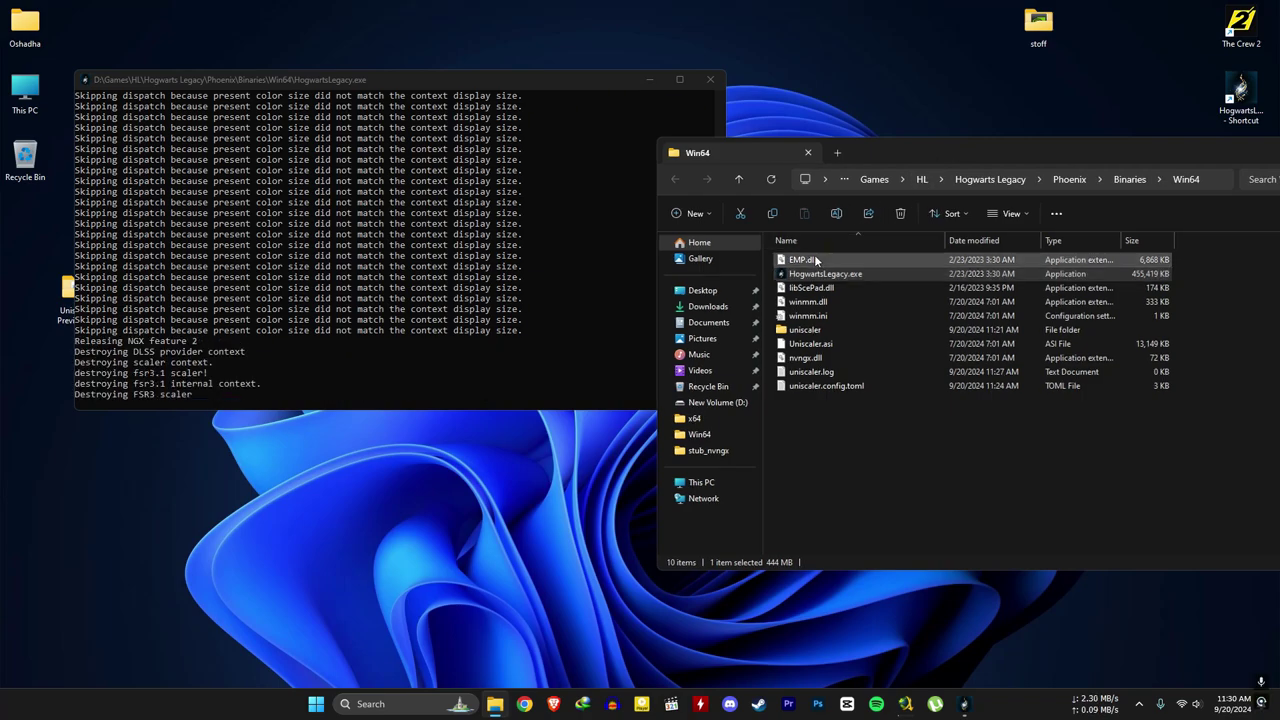
- Permanently delete the seven Uniscaler files below libScePad.dll from Win64
left_click(810, 289)
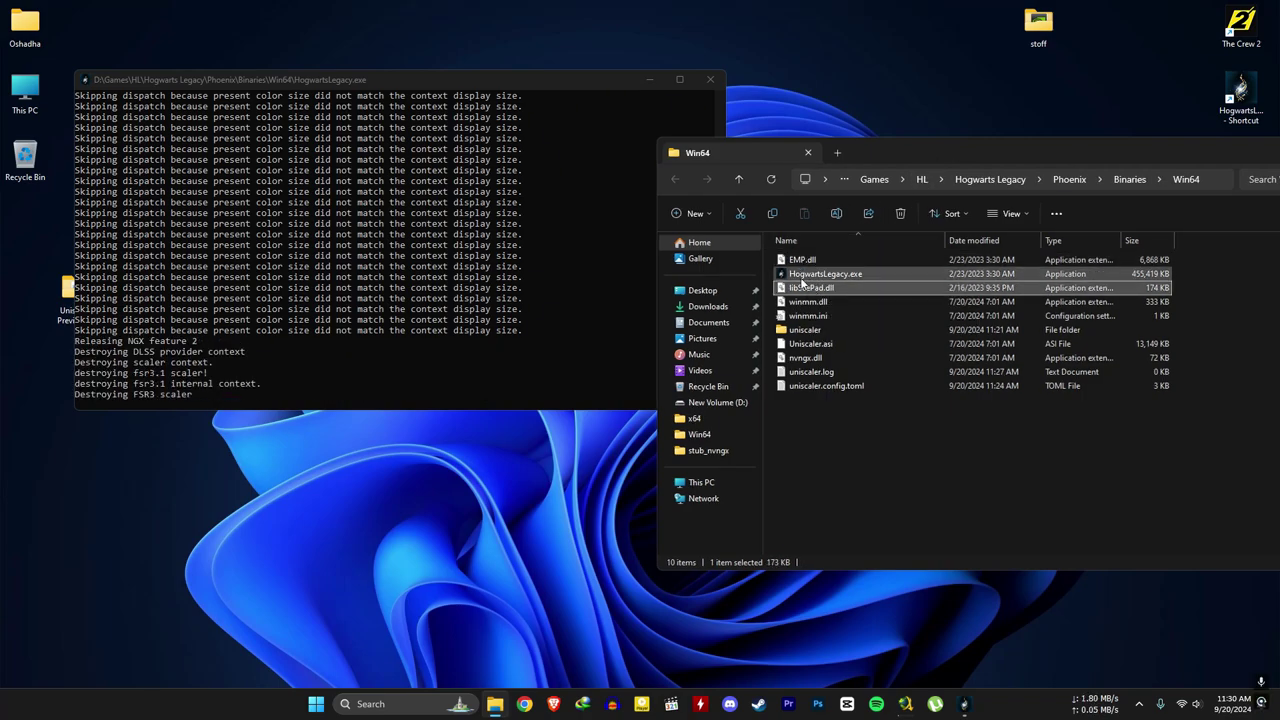
left_click_drag(848, 432, 828, 300)
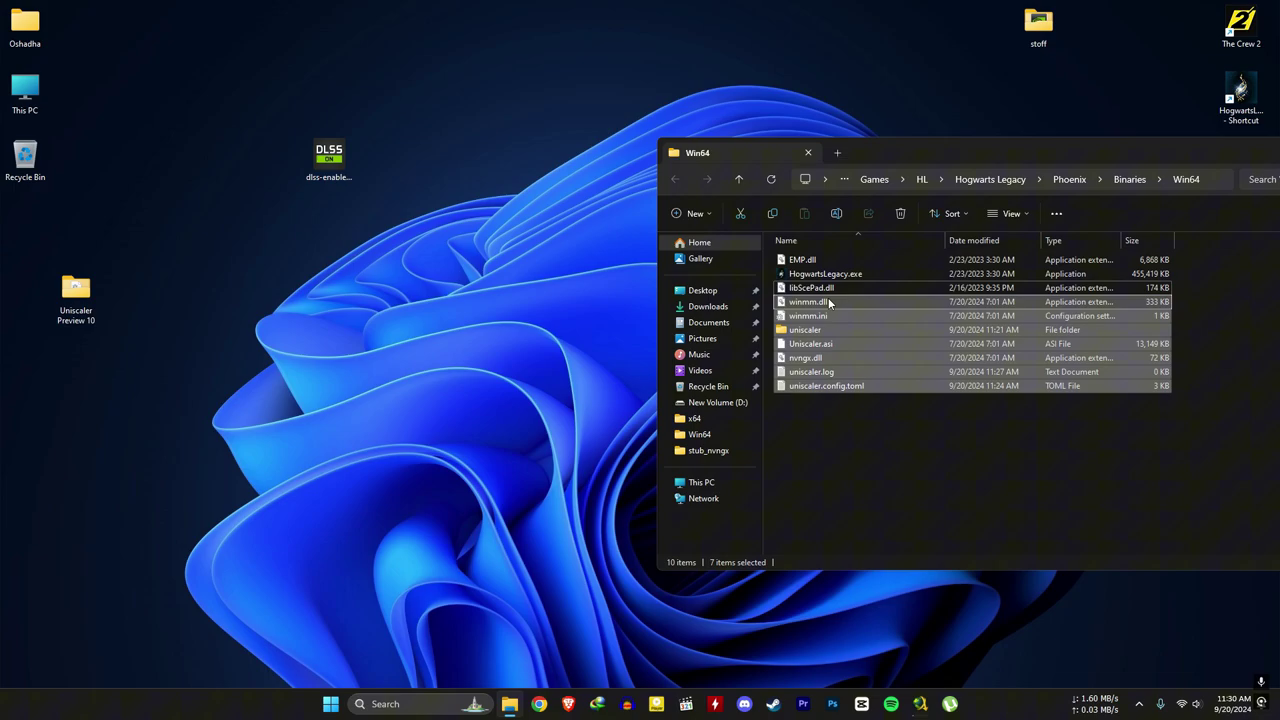
key("shift+Delete")
key("Return")
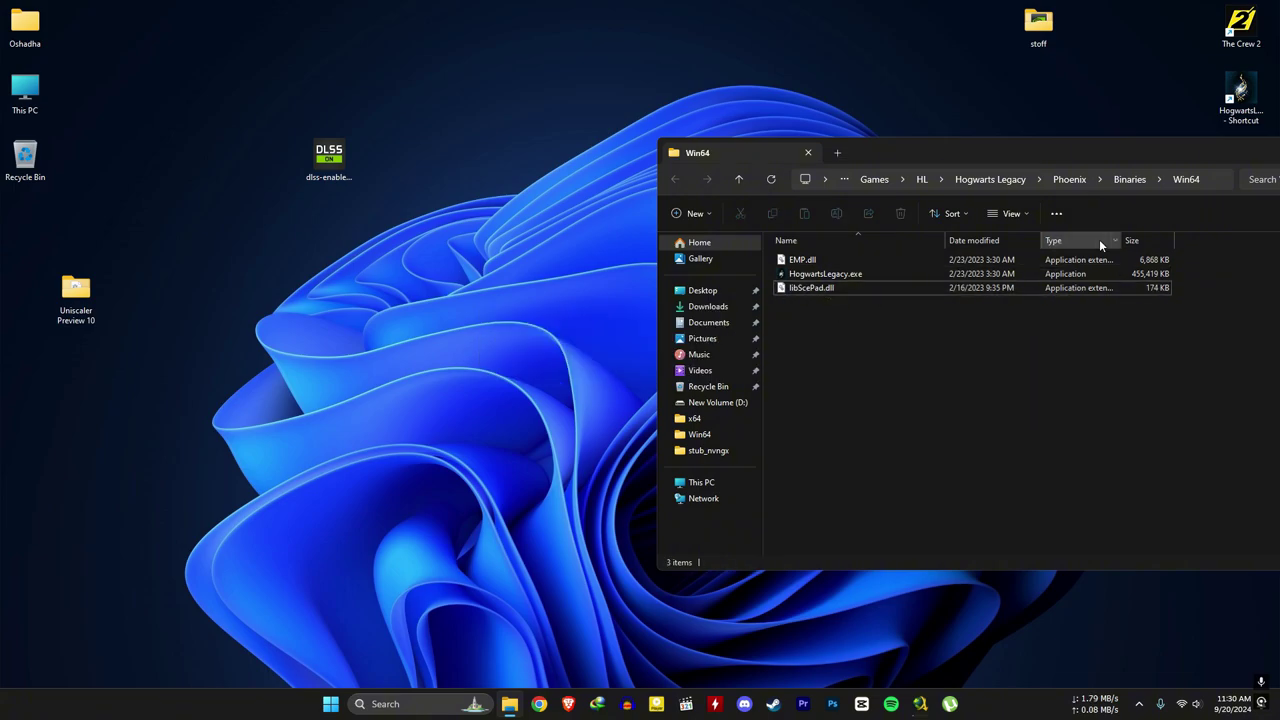
- Close the Win64 window and refresh the desktop
left_click(1061, 151)
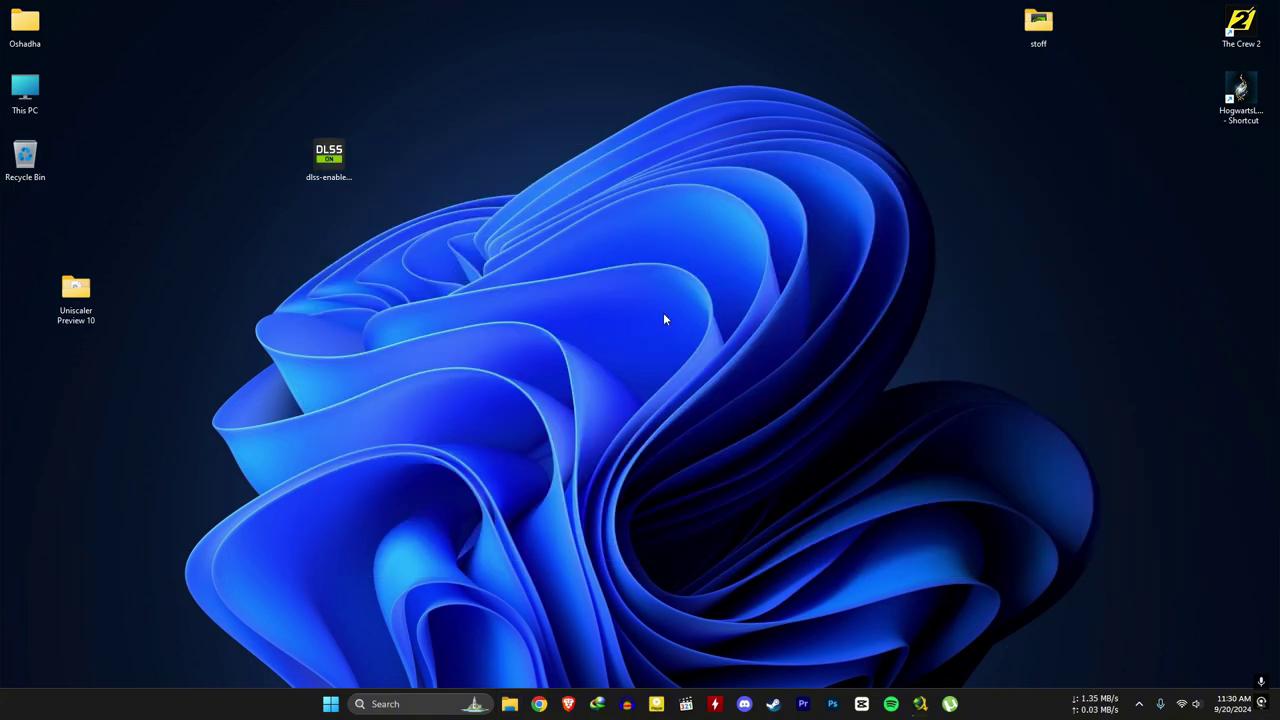
right_click(665, 264)
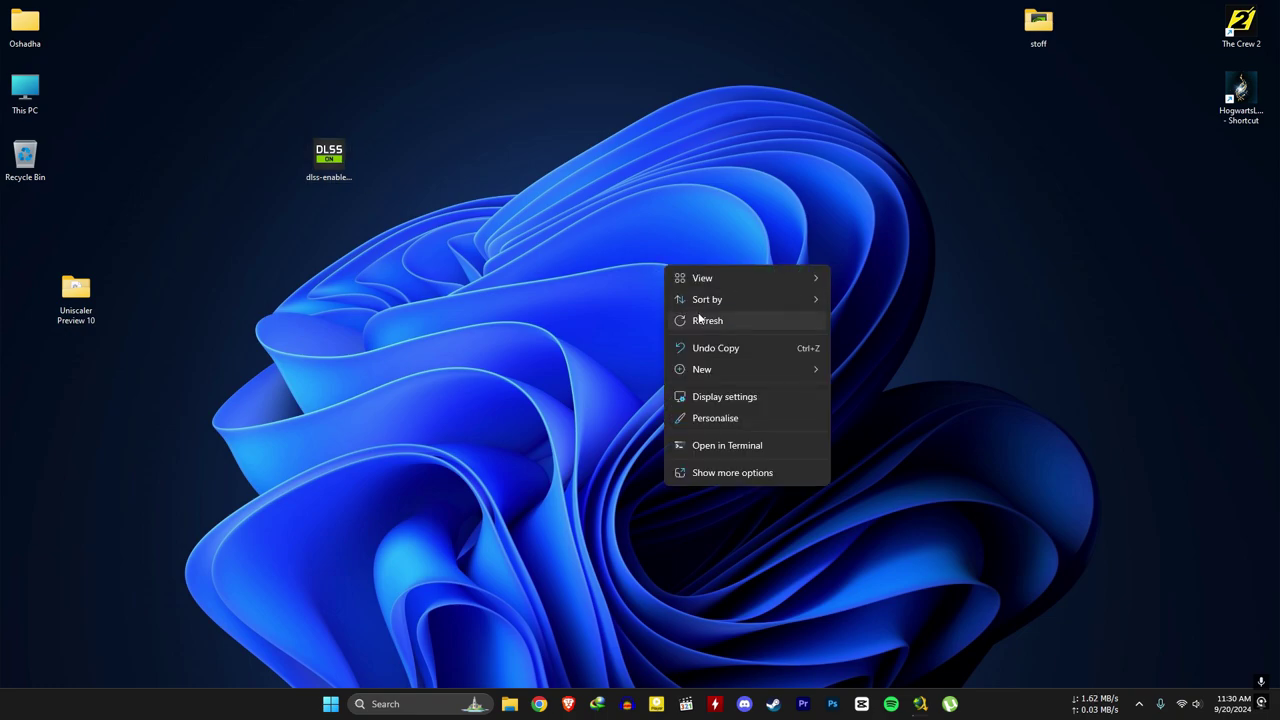
left_click(688, 318)
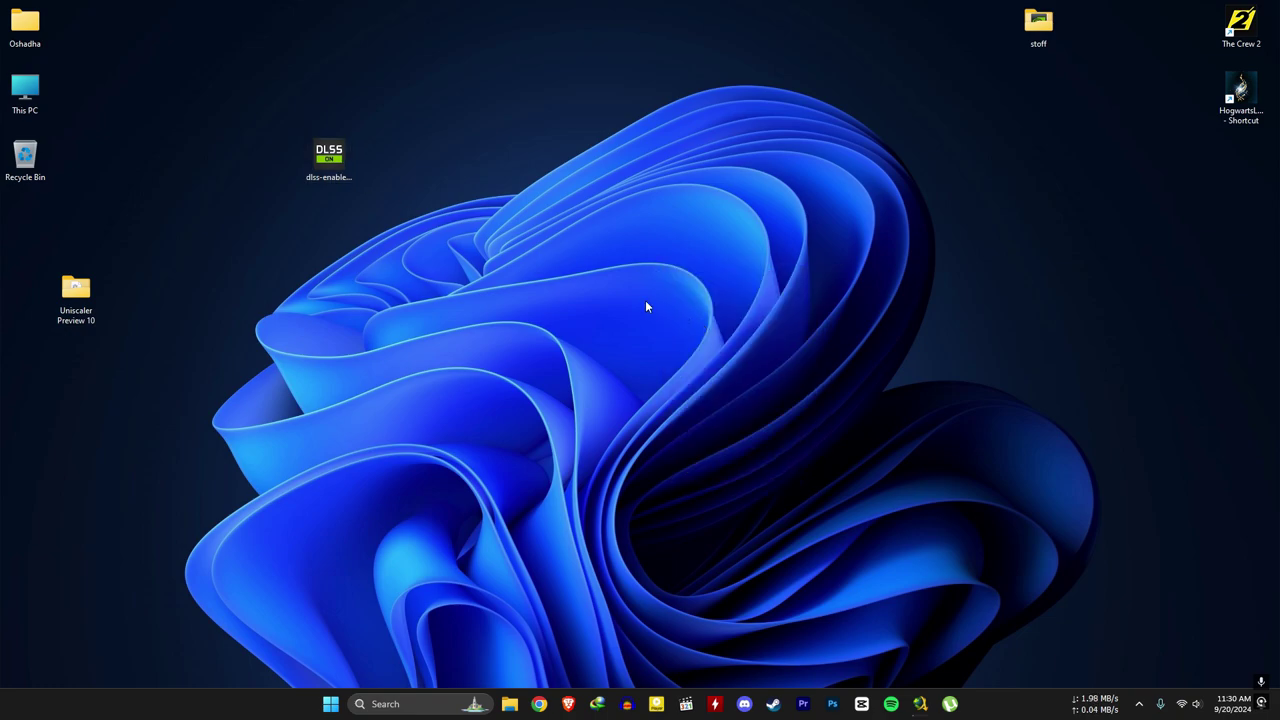